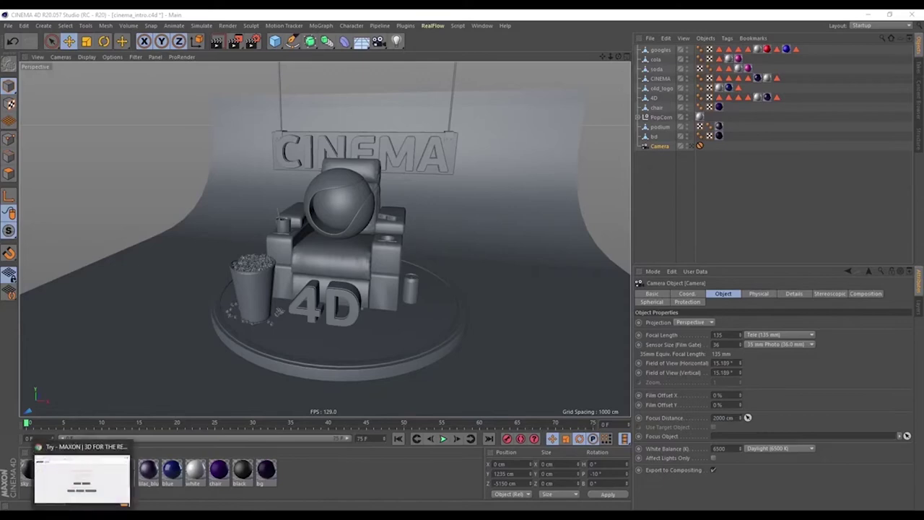
Switch from Cinema 4D to the Chrome window showing the MAXON page
click(81, 477)
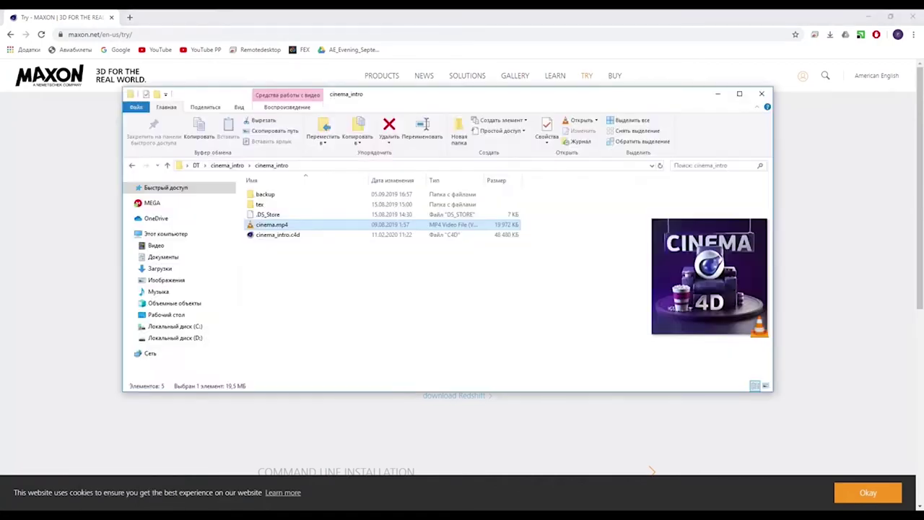
Select cinema_intro.c4d, then play cinema.mp4 in VLC from the cinema_intro folder
click(278, 235)
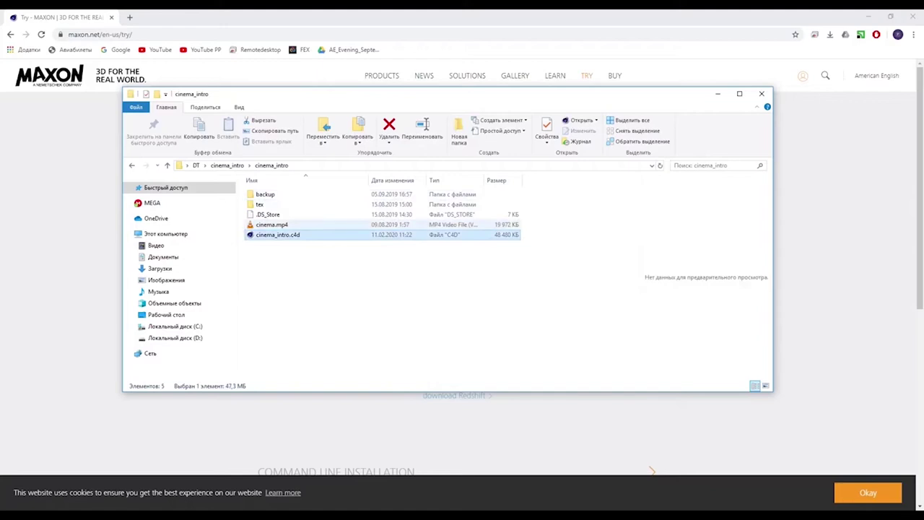
double_click(272, 224)
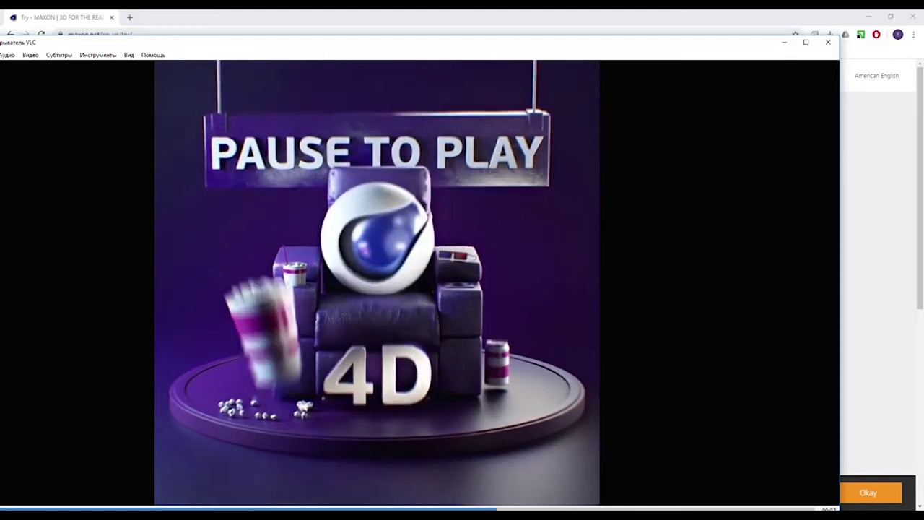
Close the VLC window after the PAUSE TO PLAY video finishes
click(828, 42)
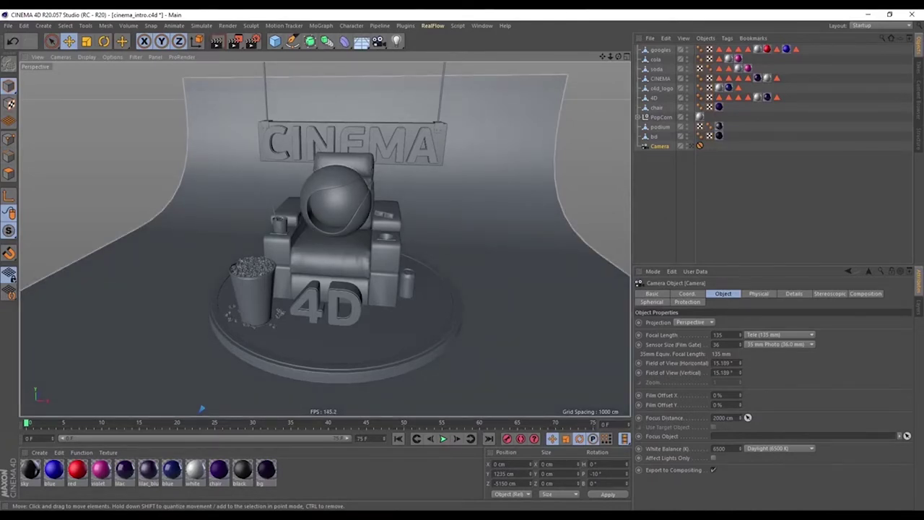
key(F5)
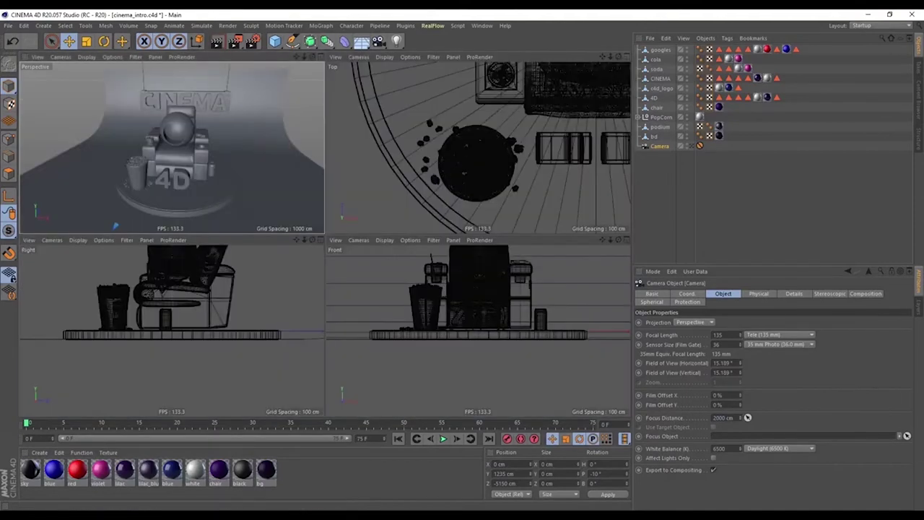
key(F1)
key(F5)
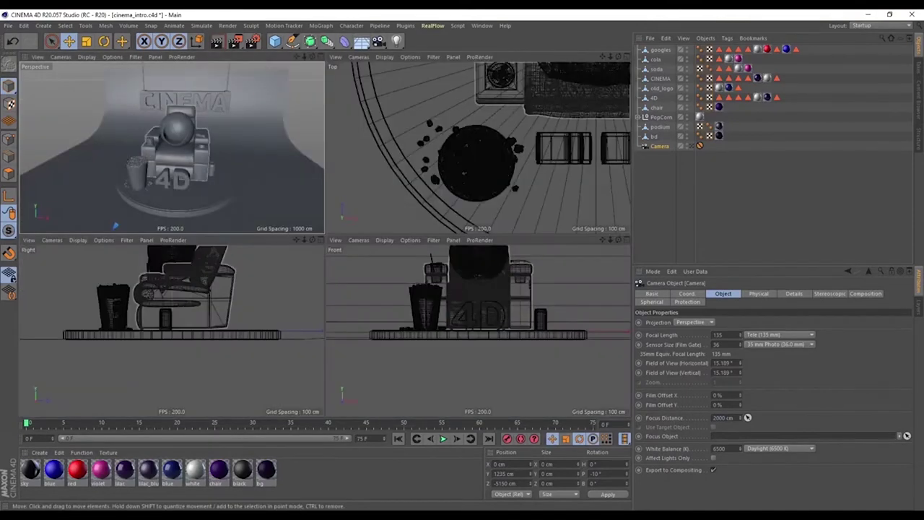
key(F3)
key(F5)
key(F3)
key(F5)
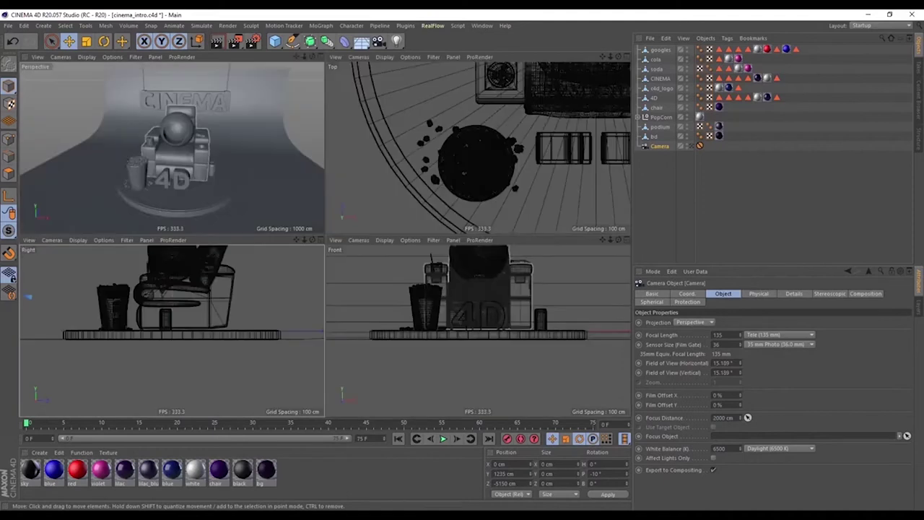
scroll(477, 226, down, 3)
scroll(478, 226, down, 3)
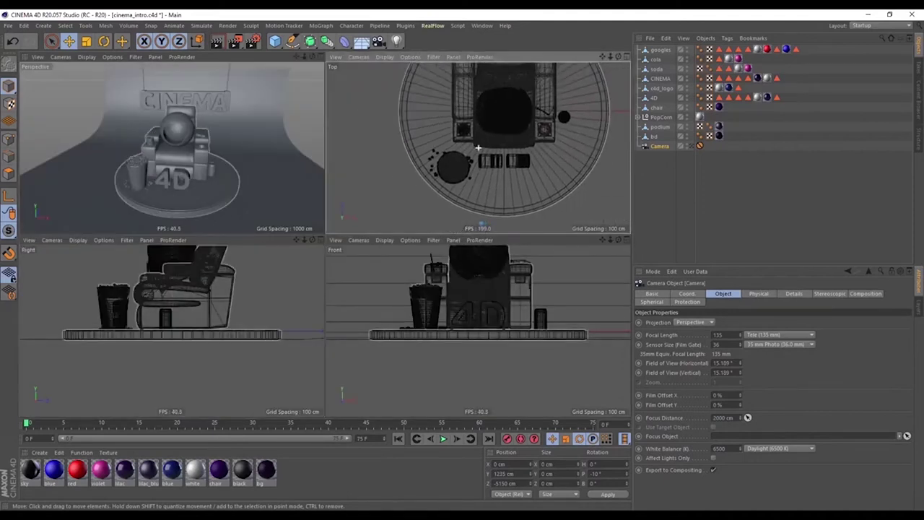
scroll(477, 226, down, 2)
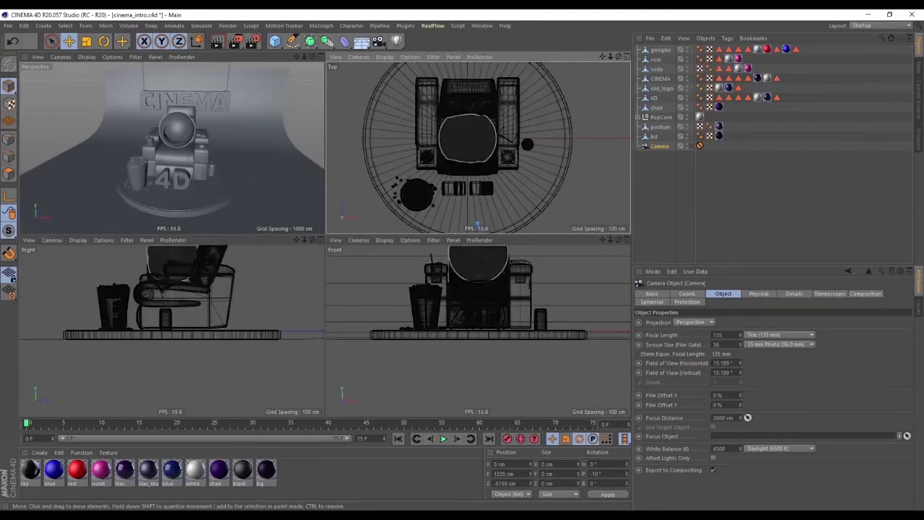
key(F4)
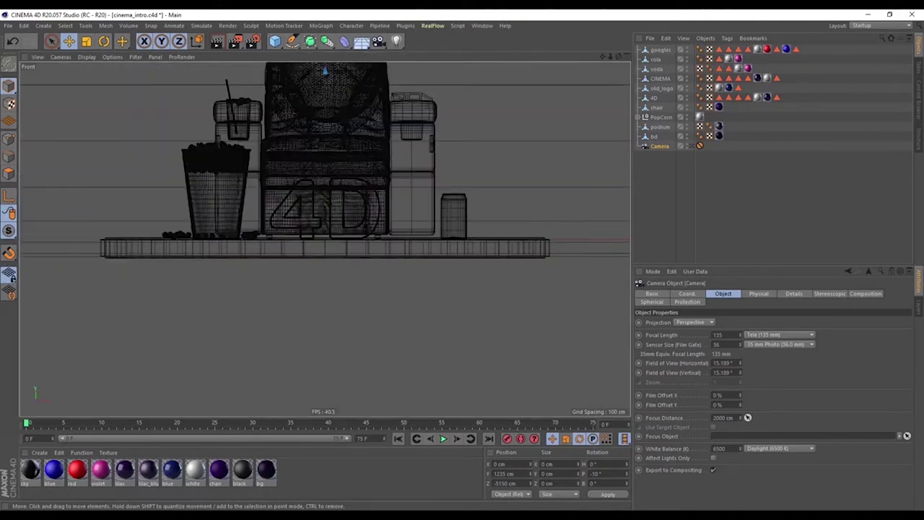
key(F5)
key(F2)
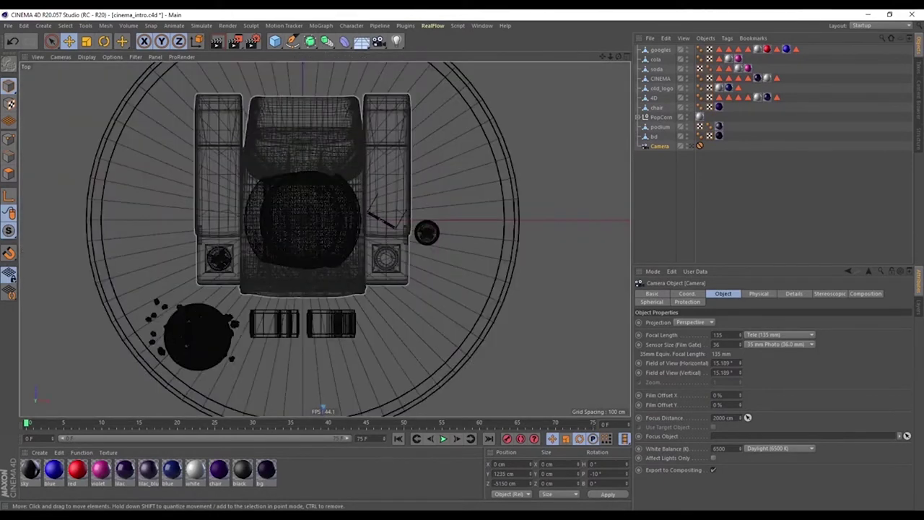
key(F5)
key(F1)
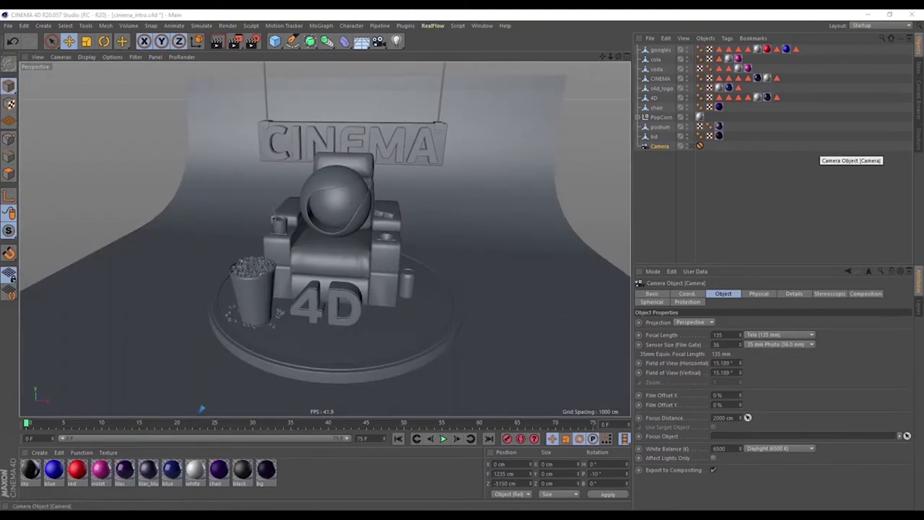
Inspect bd, CINEMA, soda, cola, goggles, c4d_logo and Camera in the Object Manager
click(654, 135)
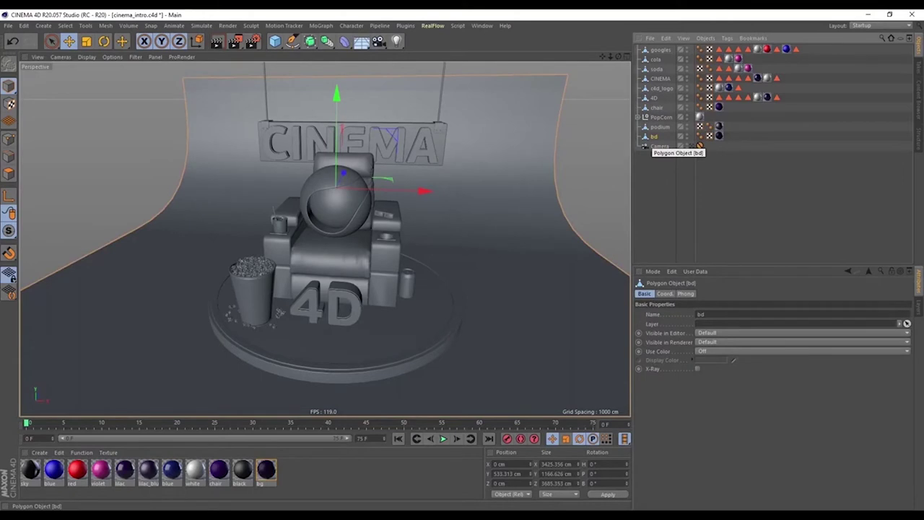
click(659, 78)
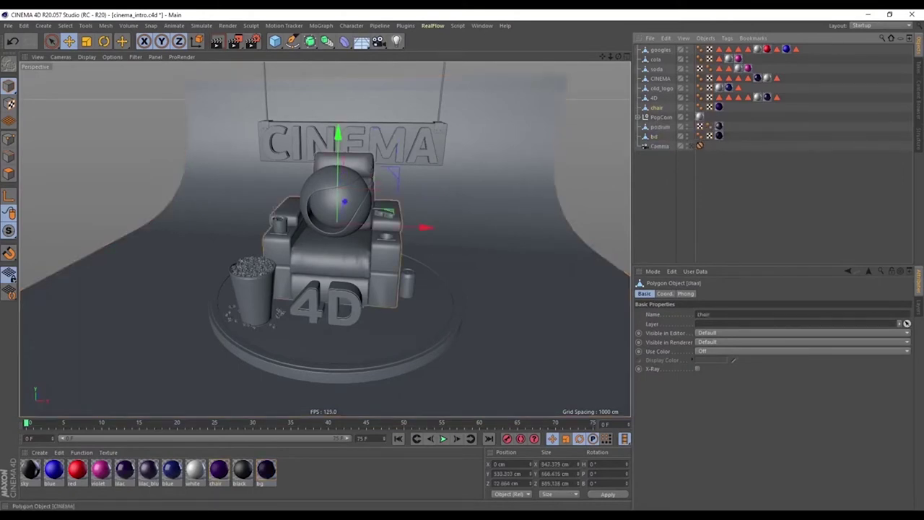
click(657, 69)
click(655, 58)
click(659, 50)
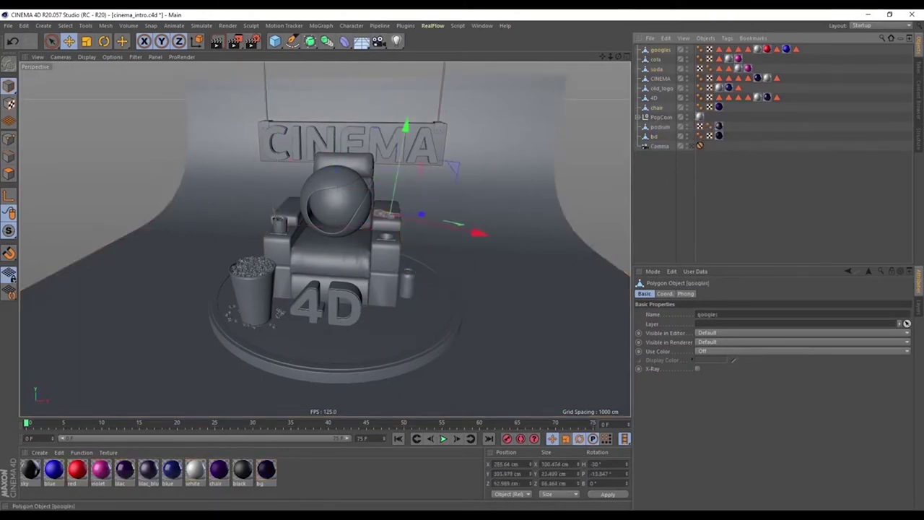
click(661, 88)
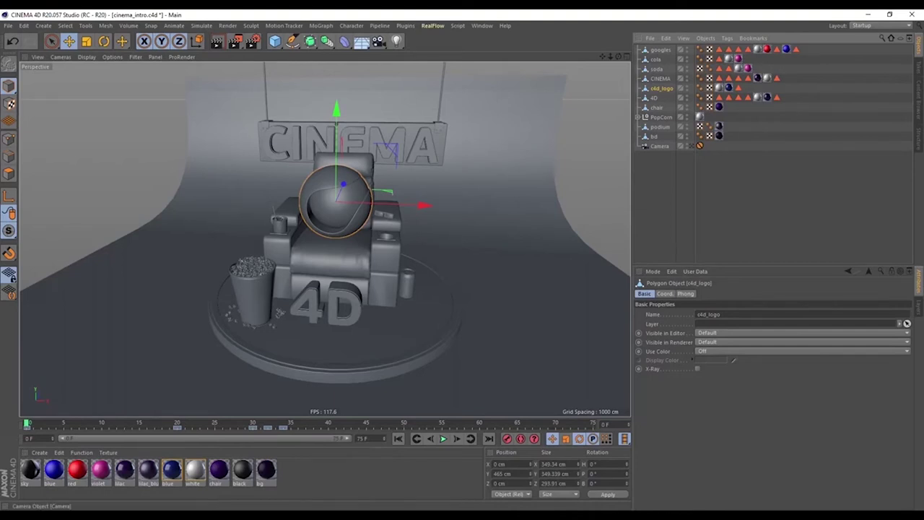
click(659, 146)
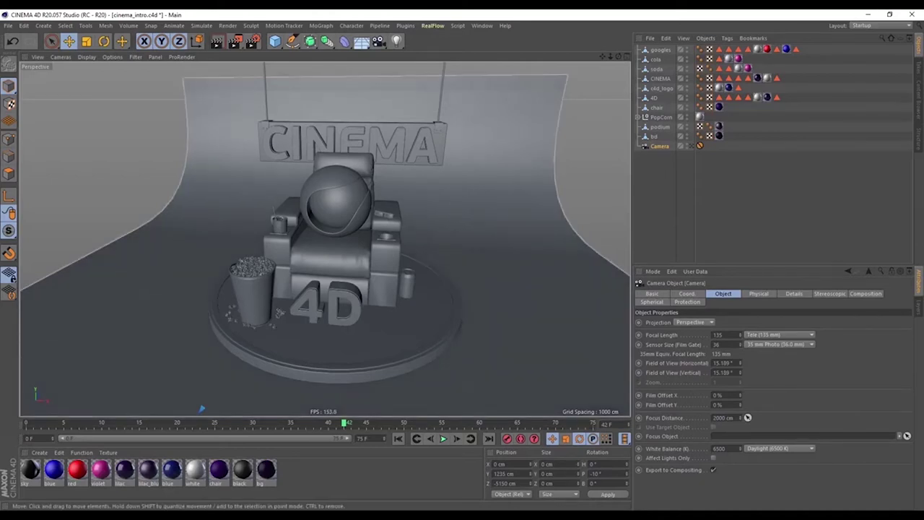
Orbit around the chair and sign to a side view, zooming in and out
alt+drag(405, 239, 324, 239)
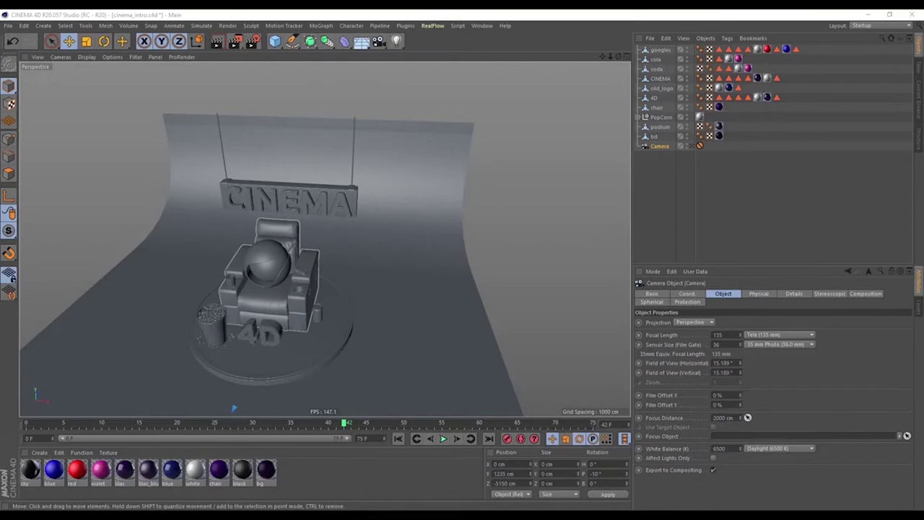
mouse_move(233, 408)
alt+mouse_down()
mouse_move(269, 270)
mouse_move(98, 410)
mouse_move(325, 239)
mouse_move(326, 267)
alt+mouse_up()
scroll(304, 277, up, 5)
scroll(304, 278, down, 5)
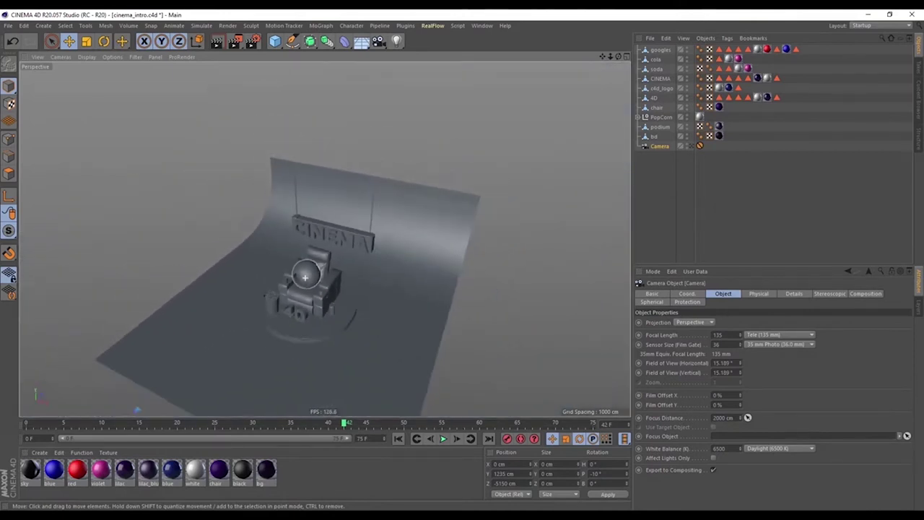
scroll(305, 277, up, 5)
scroll(304, 277, down, 5)
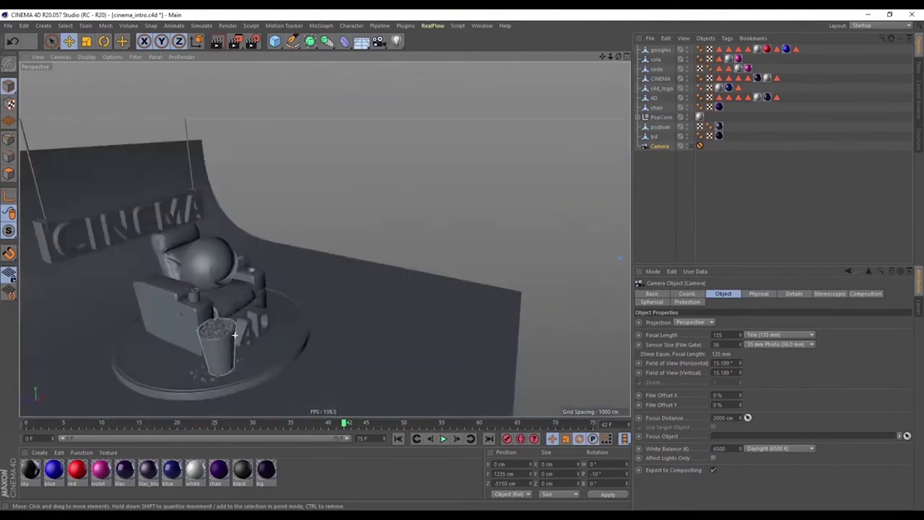
Orbit toward the popcorn cup and down over the set, then frame the whole scene with H
alt+drag(304, 288, 231, 336)
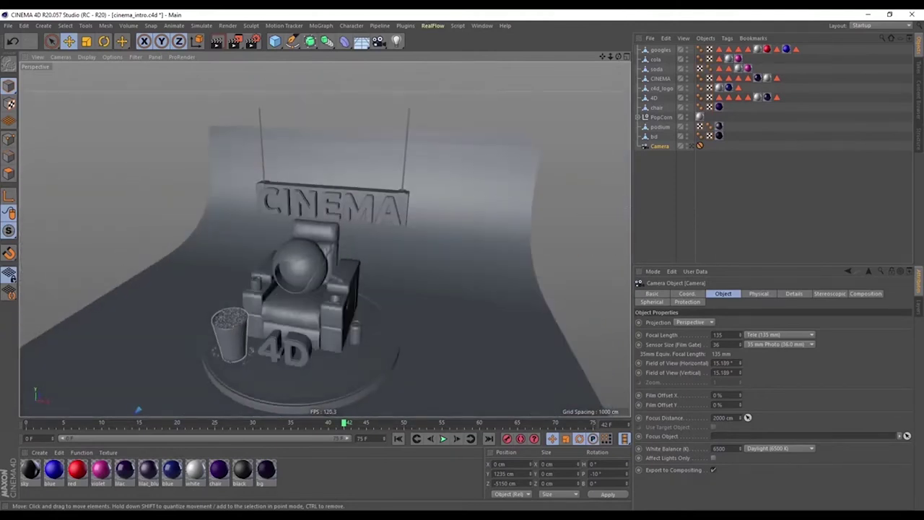
scroll(228, 339, up, 5)
scroll(228, 340, down, 5)
scroll(228, 339, down, 2)
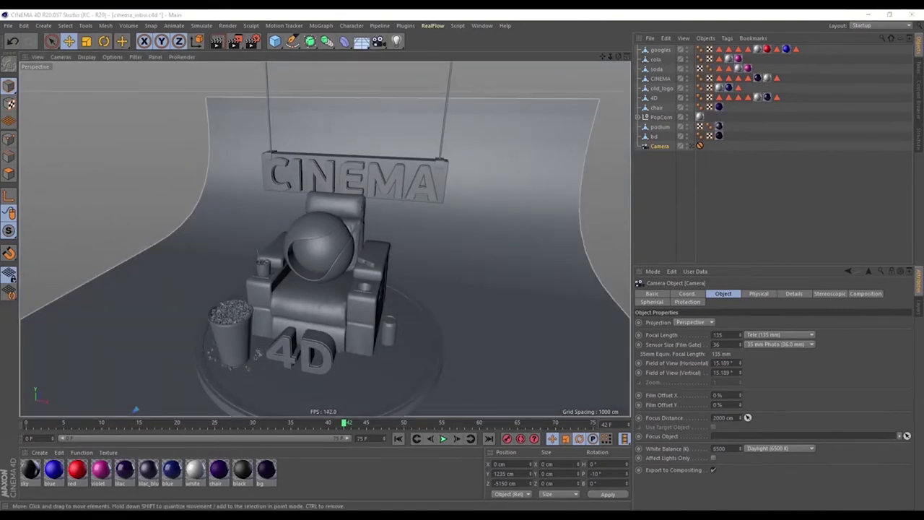
alt+drag(375, 311, 375, 348)
key(h)
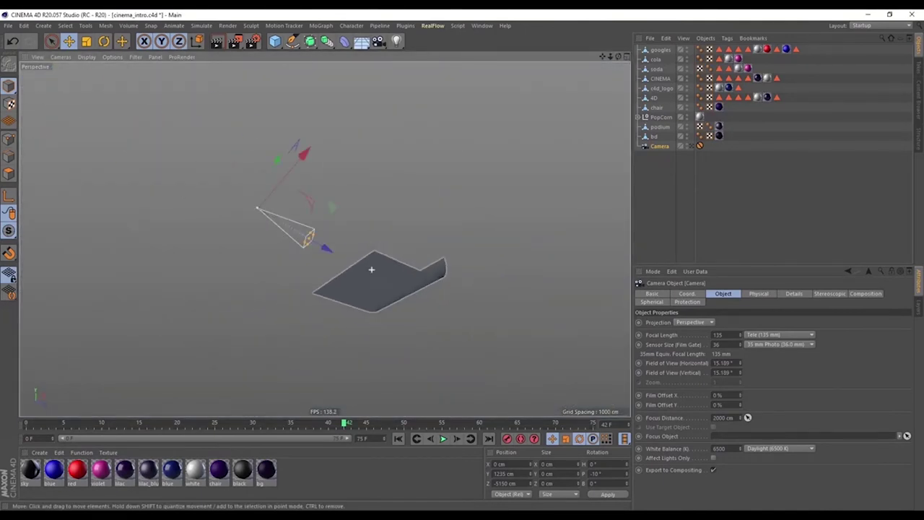
scroll(413, 376, up, 10)
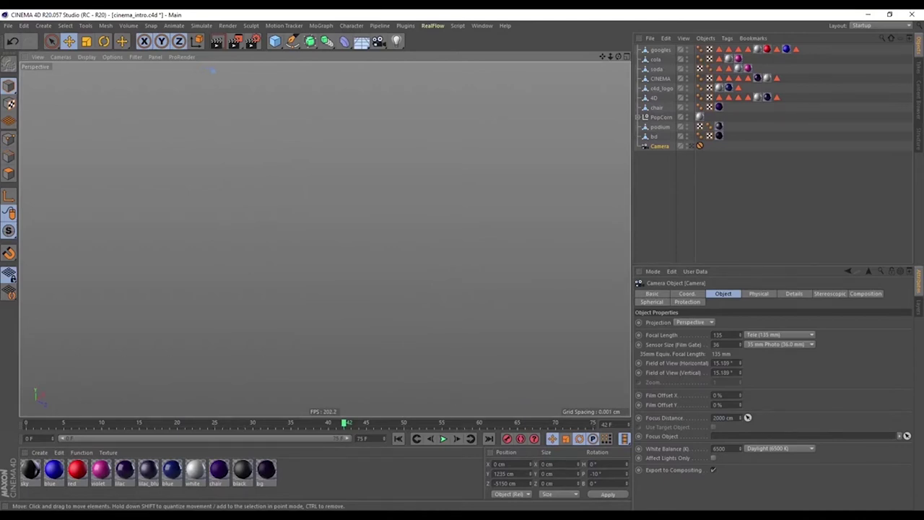
Reframe the viewport from the View menu so the set is visible again
click(37, 57)
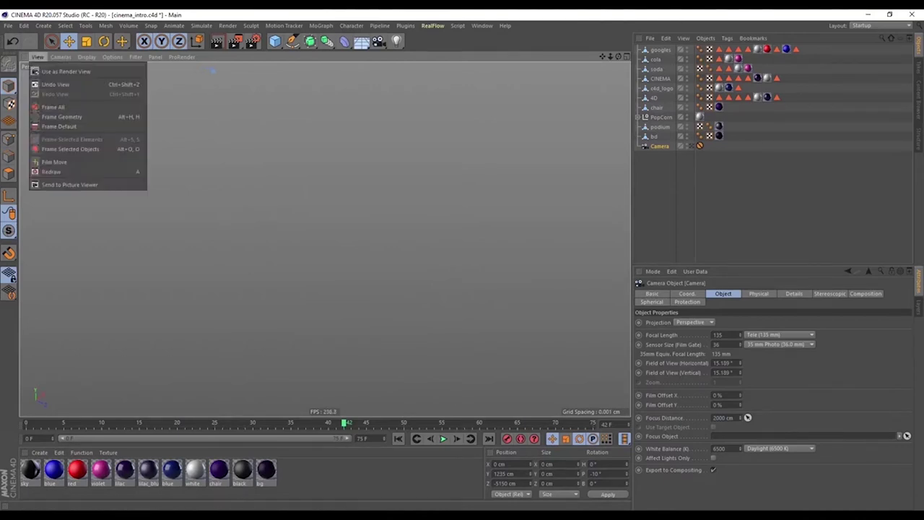
click(59, 127)
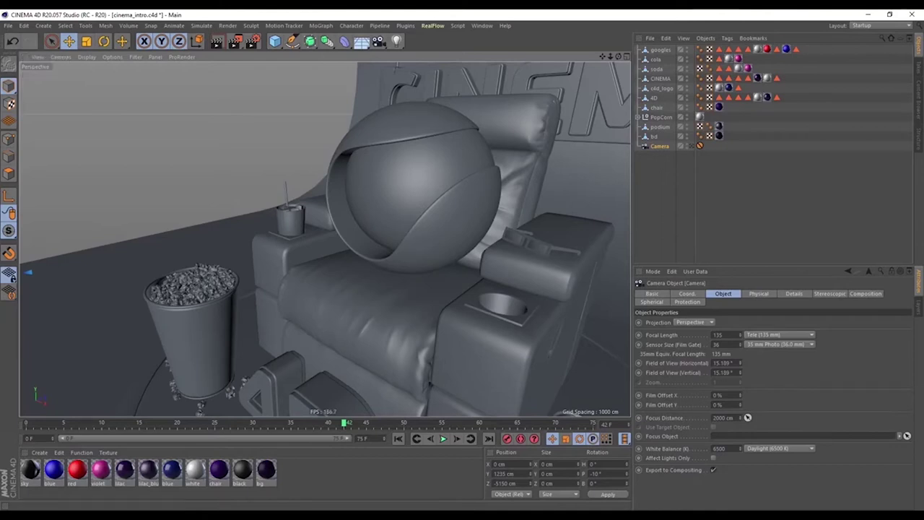
Orbit closer to the chair and select the popcorn bucket with the Move tool
mouse_move(324, 239)
alt+mouse_down()
mouse_move(288, 216)
mouse_move(325, 239)
mouse_move(345, 224)
alt+mouse_up()
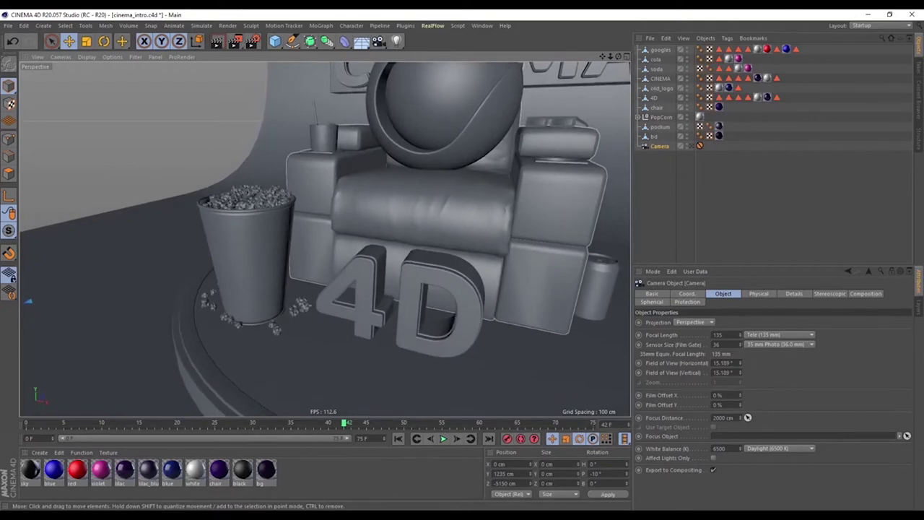
click(69, 42)
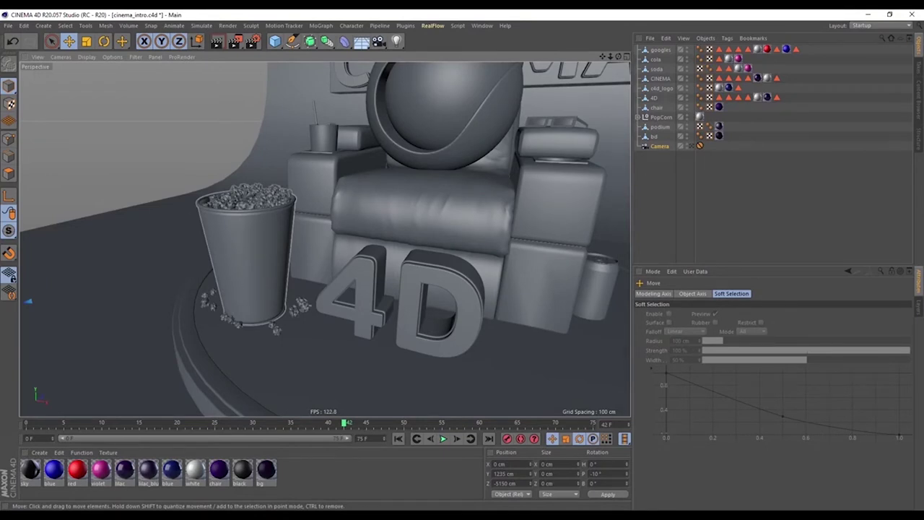
click(246, 231)
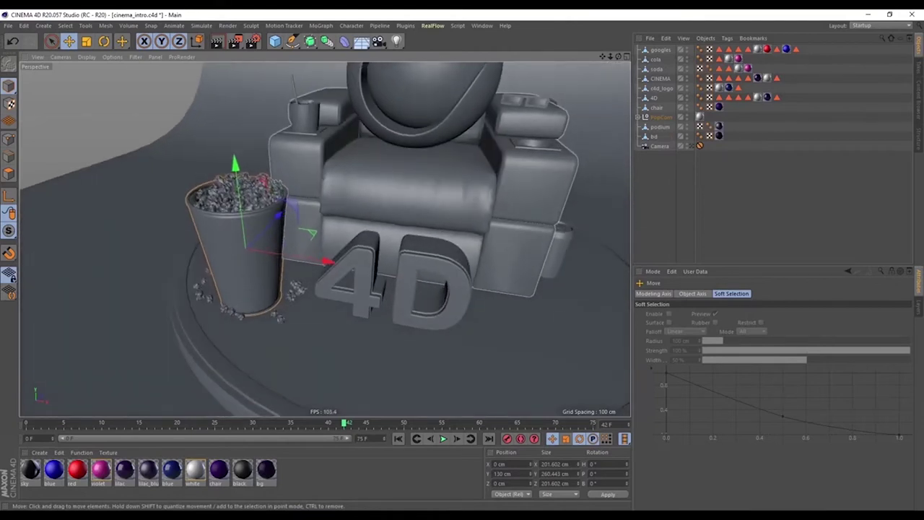
Test-slide the popcorn bucket along X, undoing each move, then push it along its depth axis
drag(316, 262, 307, 261)
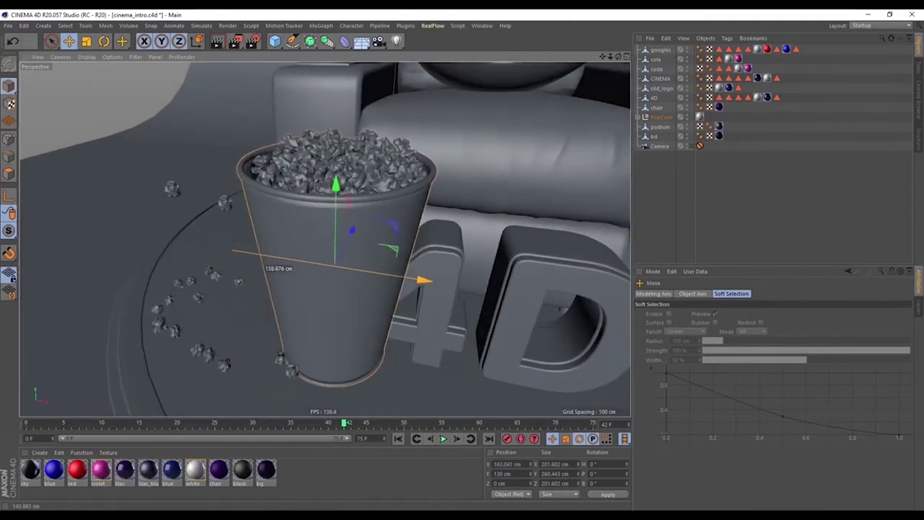
key(ctrl+z)
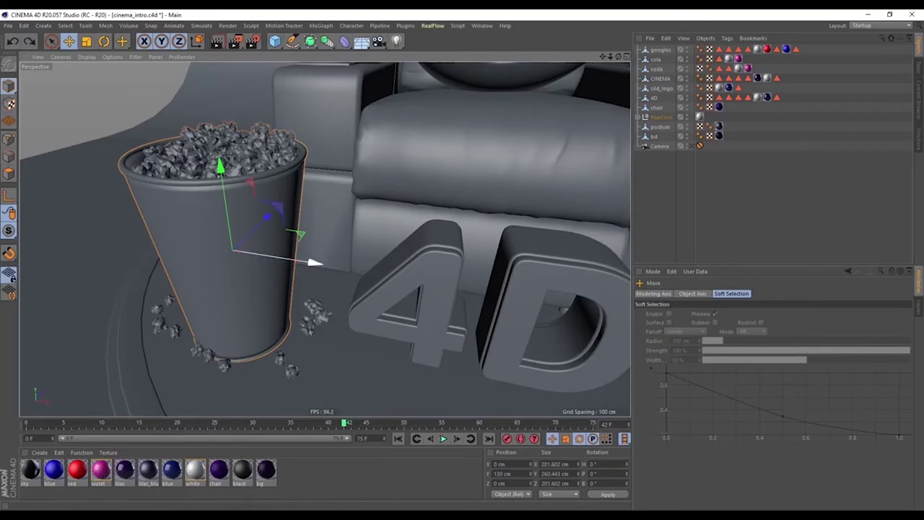
drag(315, 262, 322, 264)
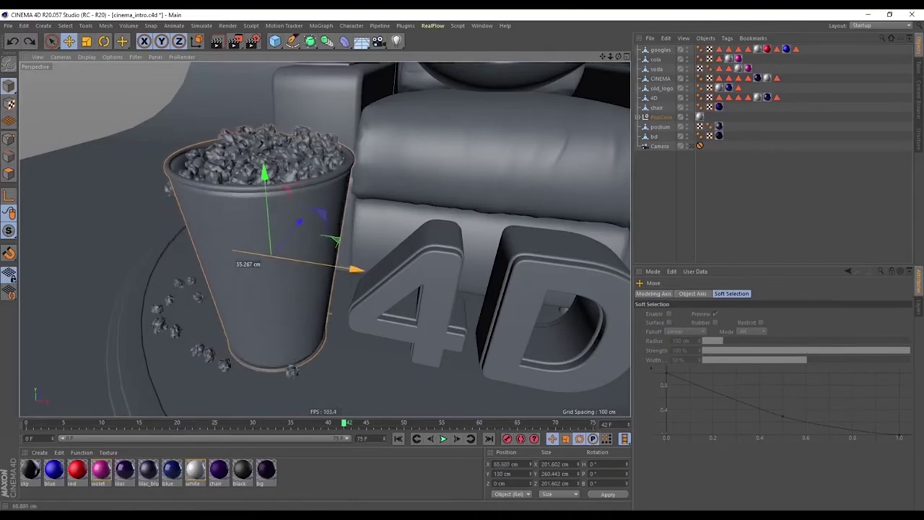
key(ctrl+z)
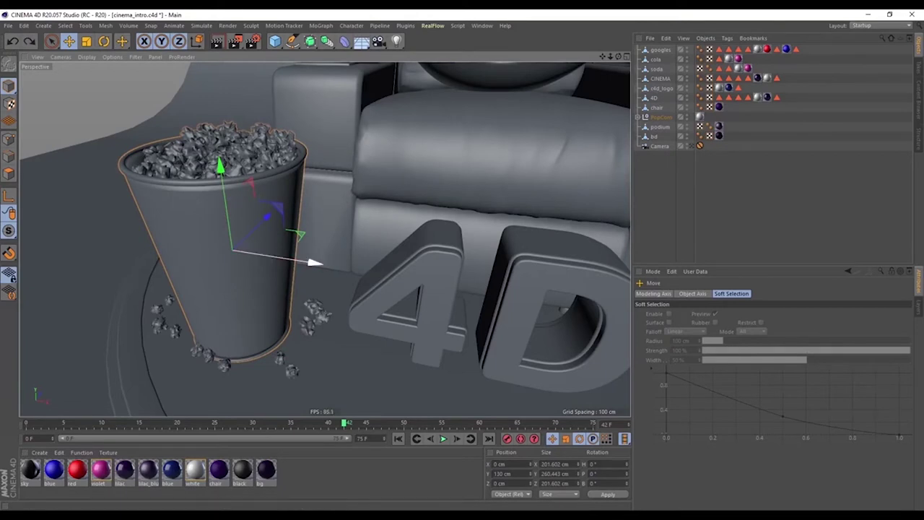
mouse_move(315, 262)
mouse_down()
mouse_move(367, 271)
mouse_move(332, 266)
mouse_up()
key(ctrl+z)
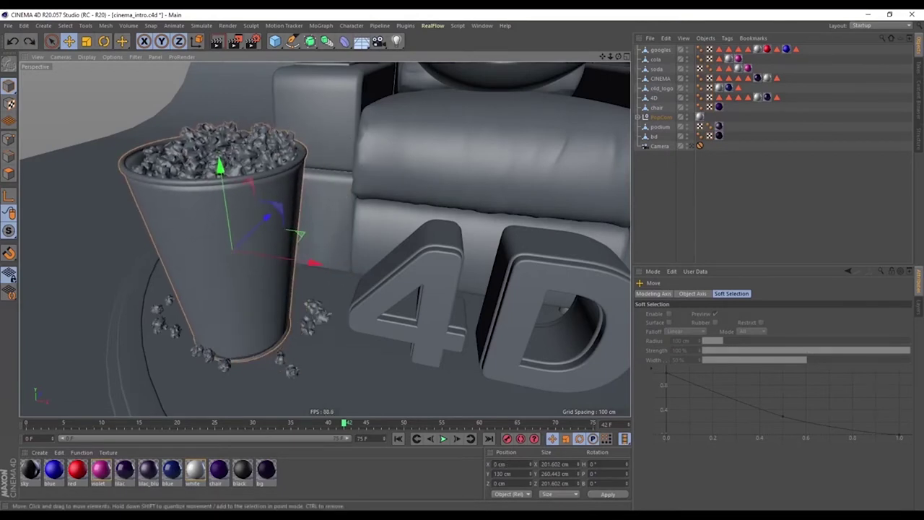
mouse_move(254, 221)
mouse_down()
mouse_move(293, 191)
mouse_move(274, 208)
mouse_up()
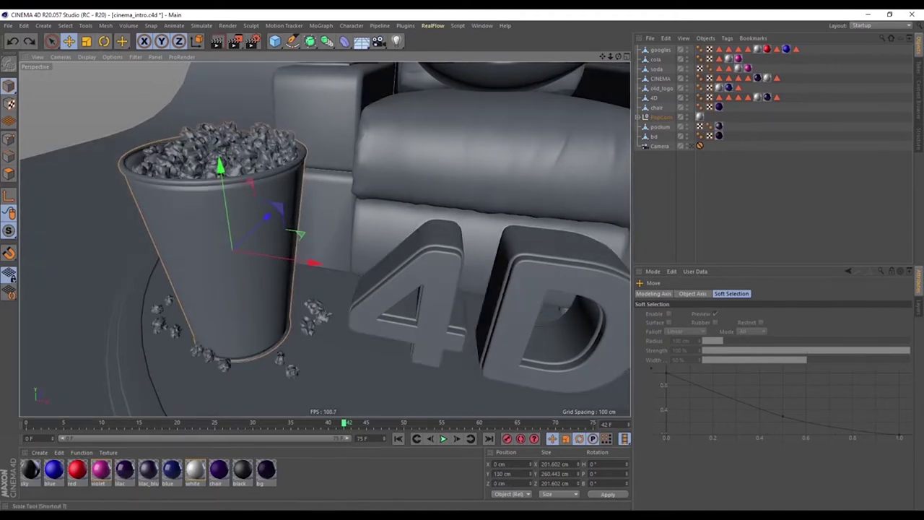
key(t)
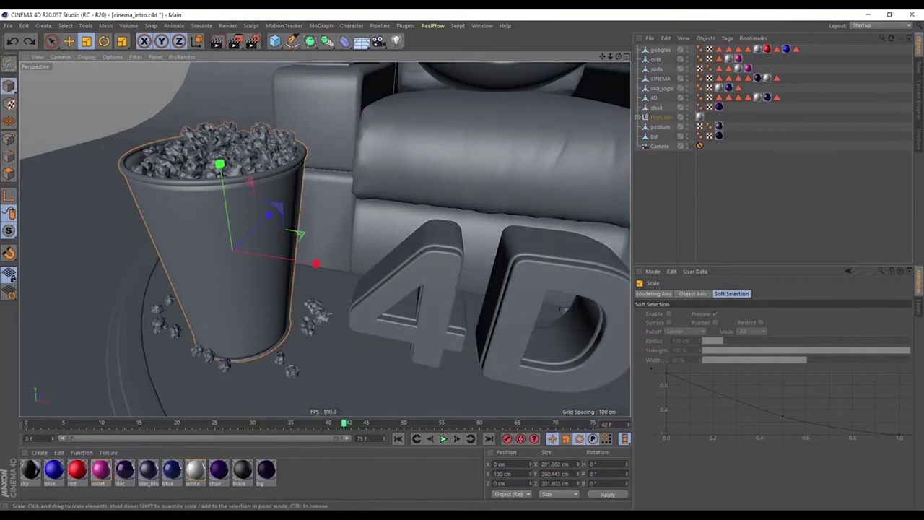
click(223, 209)
mouse_move(325, 239)
alt+mouse_down()
mouse_move(375, 217)
mouse_move(347, 231)
alt+mouse_up()
mouse_move(238, 216)
mouse_down()
mouse_move(238, 226)
mouse_move(224, 226)
mouse_move(244, 227)
mouse_up()
key(ctrl+z)
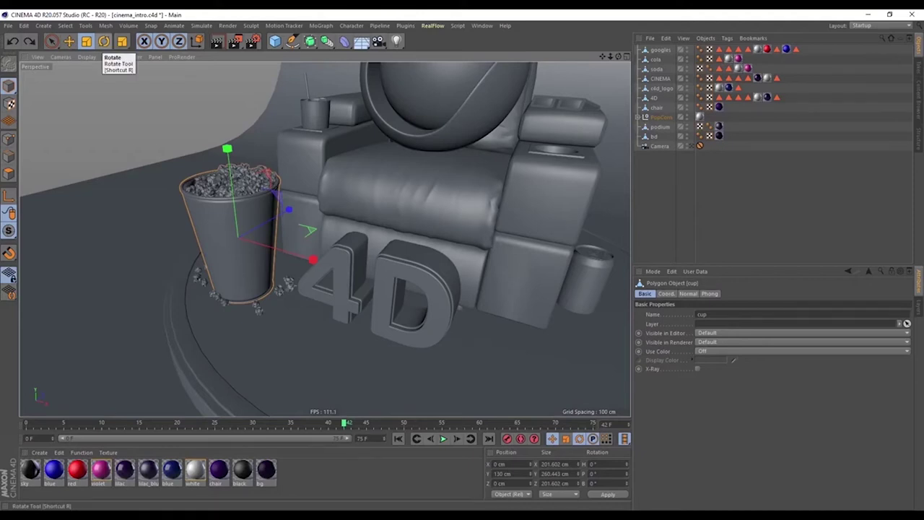
Tilt the popcorn cup about 16 degrees with the Rotate tool, undoing the first attempt
click(104, 41)
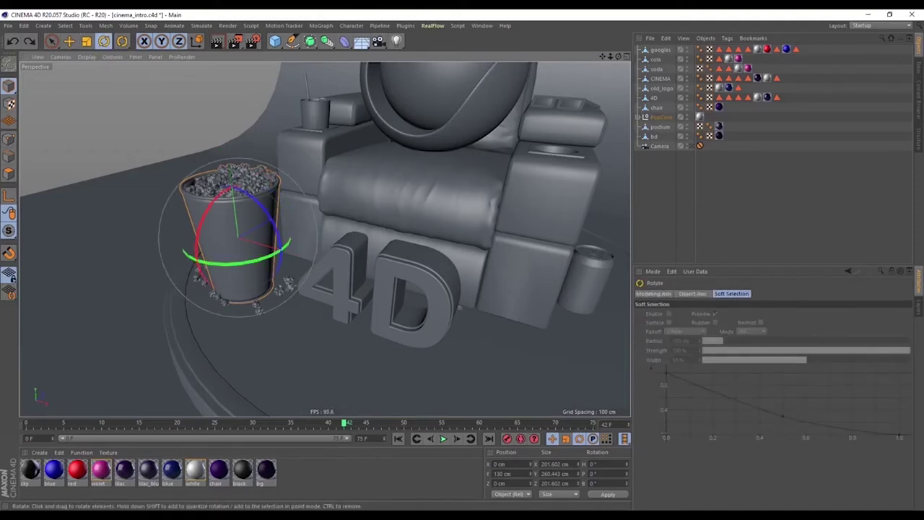
mouse_move(231, 209)
alt+mouse_down()
mouse_move(230, 222)
mouse_move(273, 253)
mouse_move(277, 269)
alt+mouse_up()
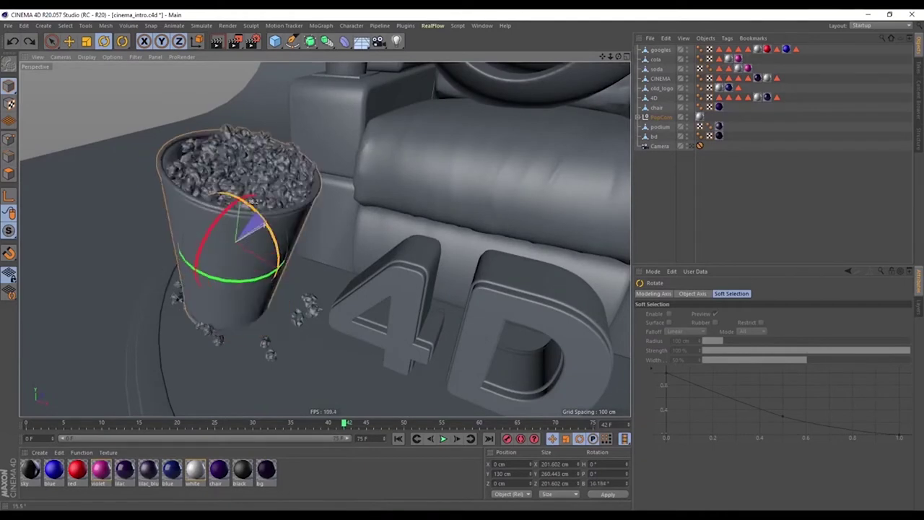
key(ctrl+z)
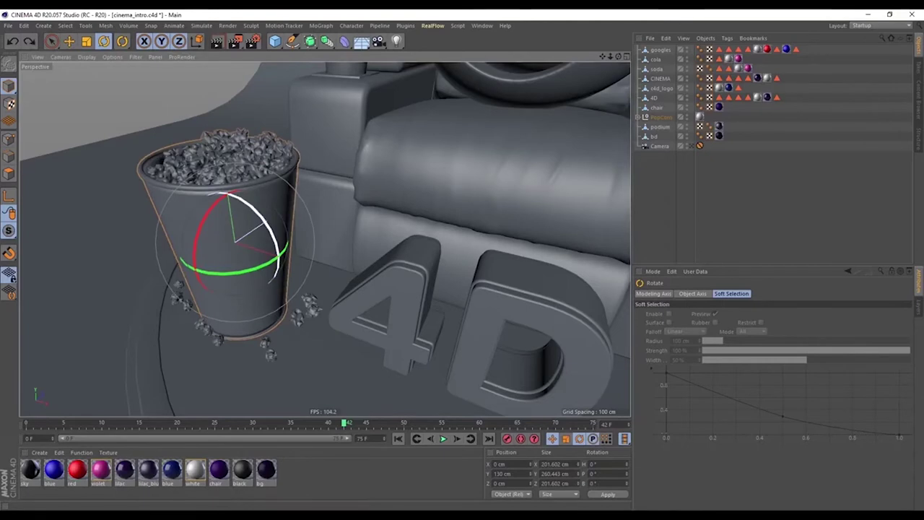
mouse_move(232, 195)
mouse_down()
mouse_move(269, 211)
mouse_move(258, 193)
mouse_up()
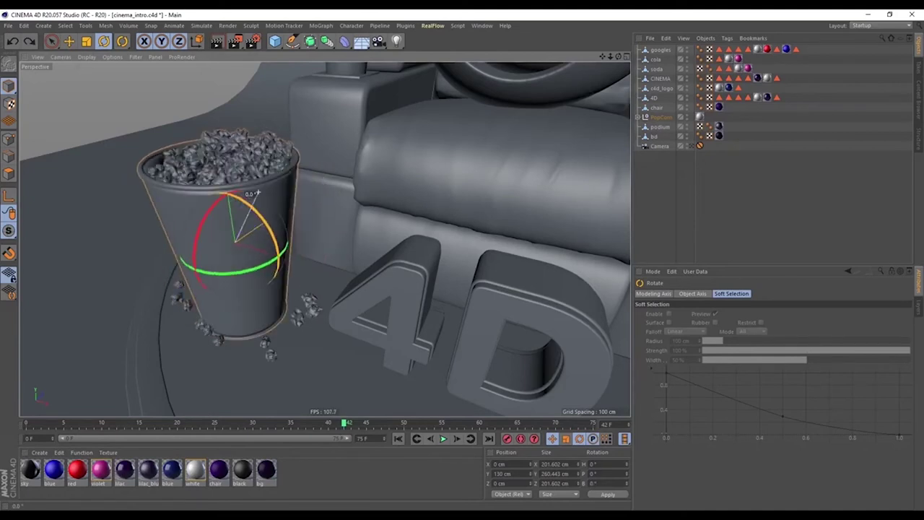
Slide the popcorn cup left with Move, then return it to X 0 cm
key(e)
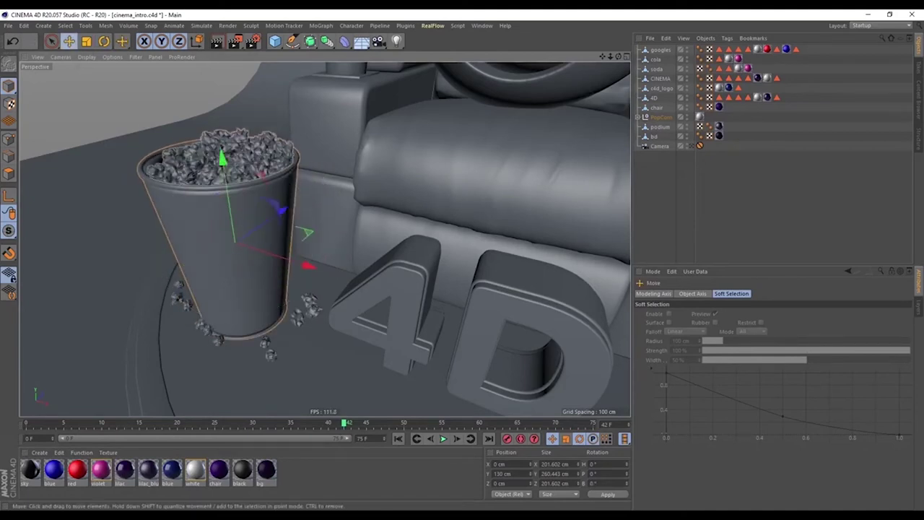
mouse_move(308, 266)
mouse_down()
mouse_move(292, 260)
mouse_move(352, 279)
mouse_up()
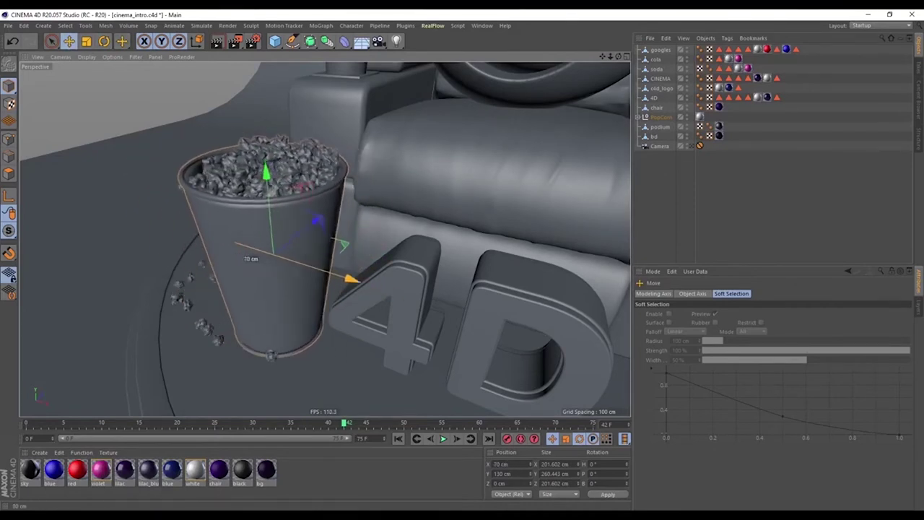
drag(352, 279, 308, 265)
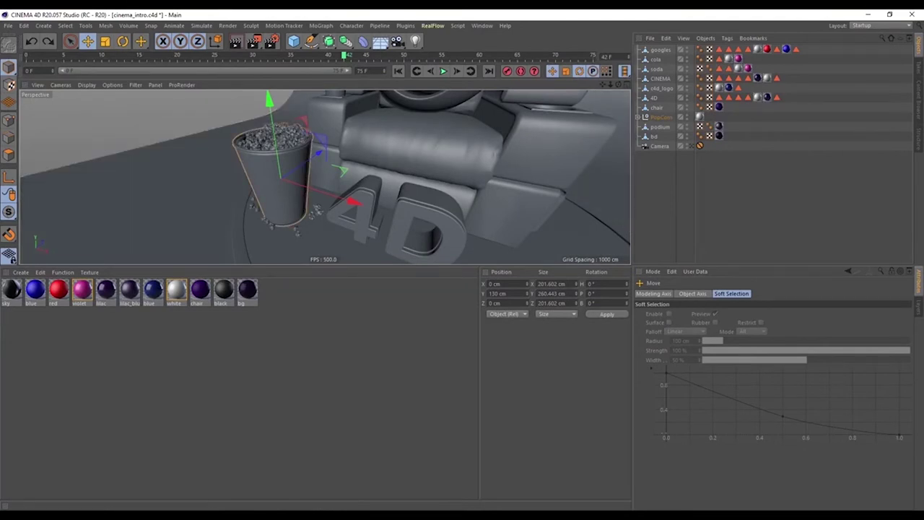
Choose Standard from the Layout dropdown at the top right
click(881, 25)
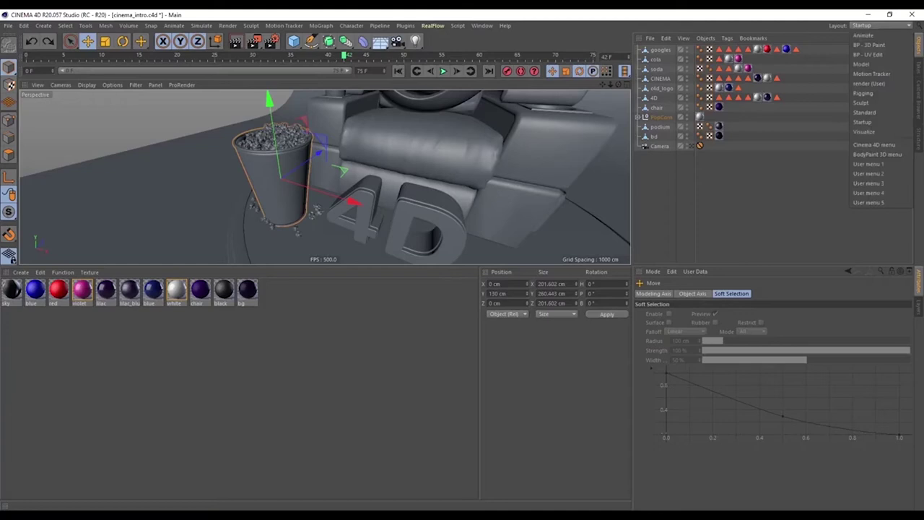
click(865, 112)
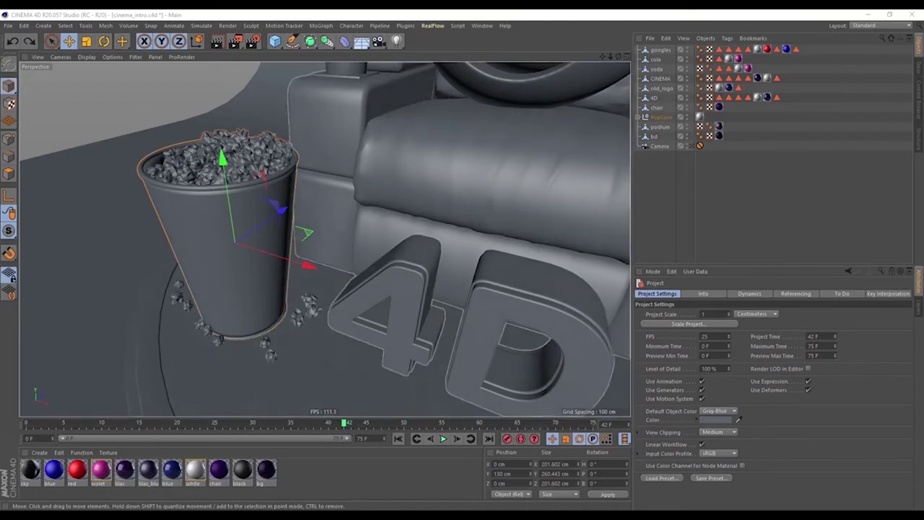
With PopCorn and c4d_logo selected, add a 200 cm Cube primitive at the origin
click(660, 116)
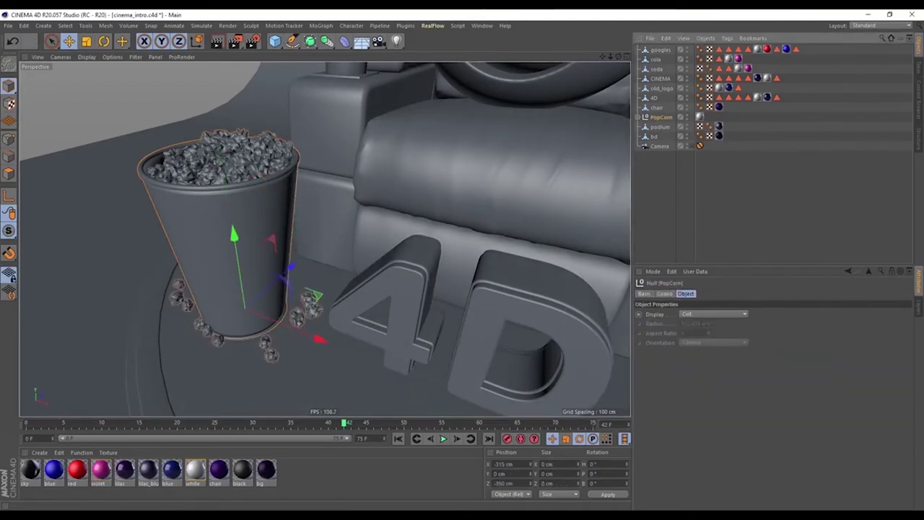
click(535, 79)
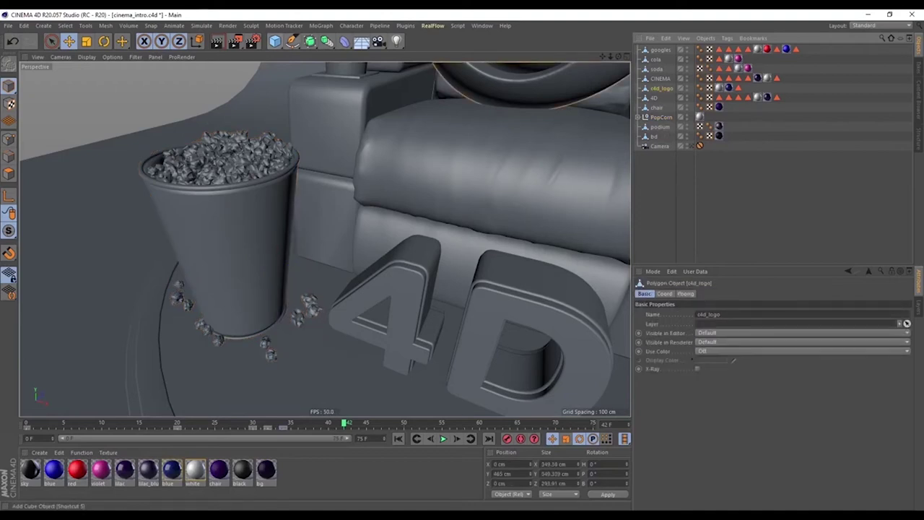
click(274, 42)
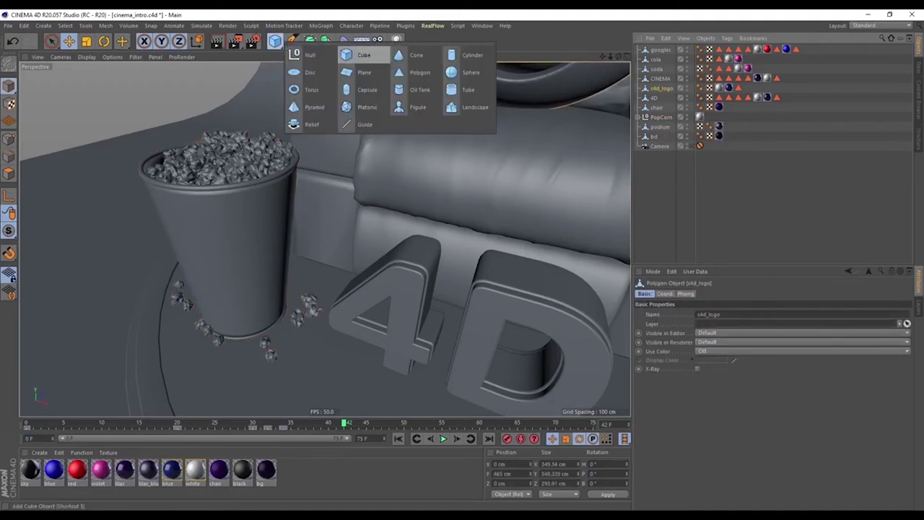
click(339, 50)
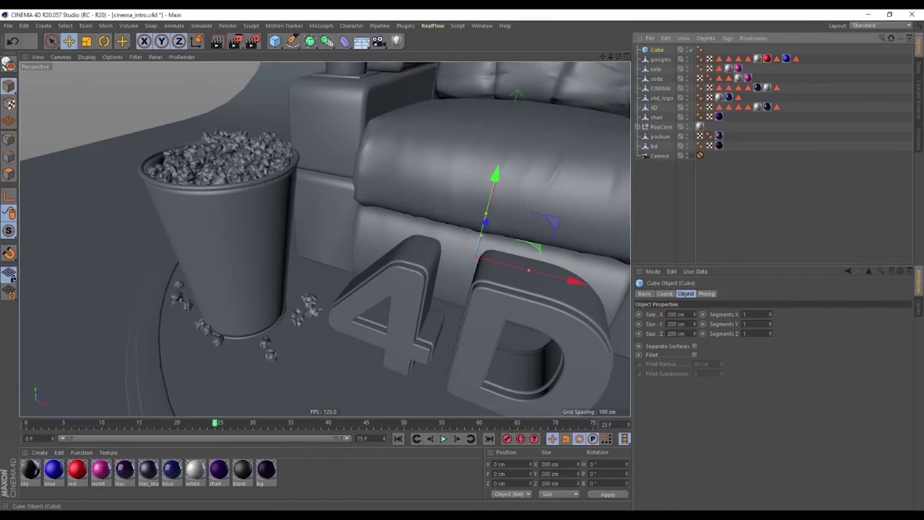
Delete the new Cube and replay the rendered cinema.mp4 video
key(Delete)
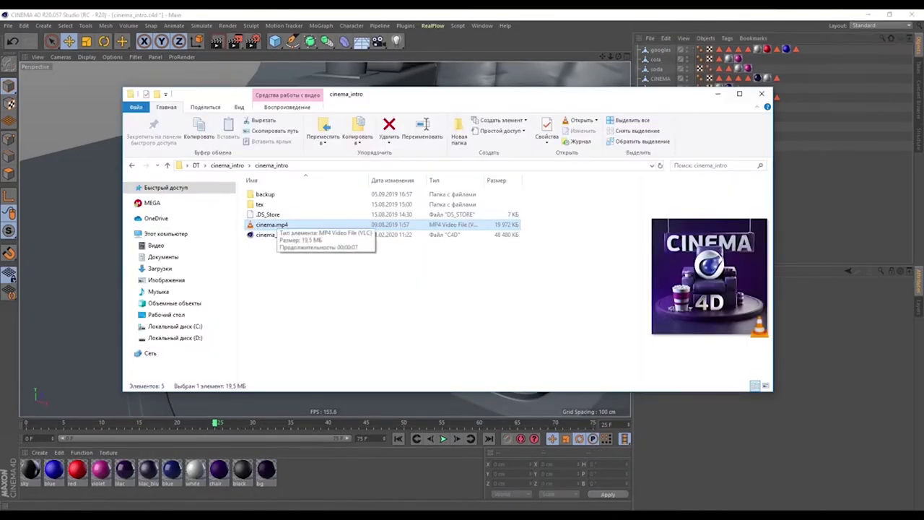
double_click(273, 225)
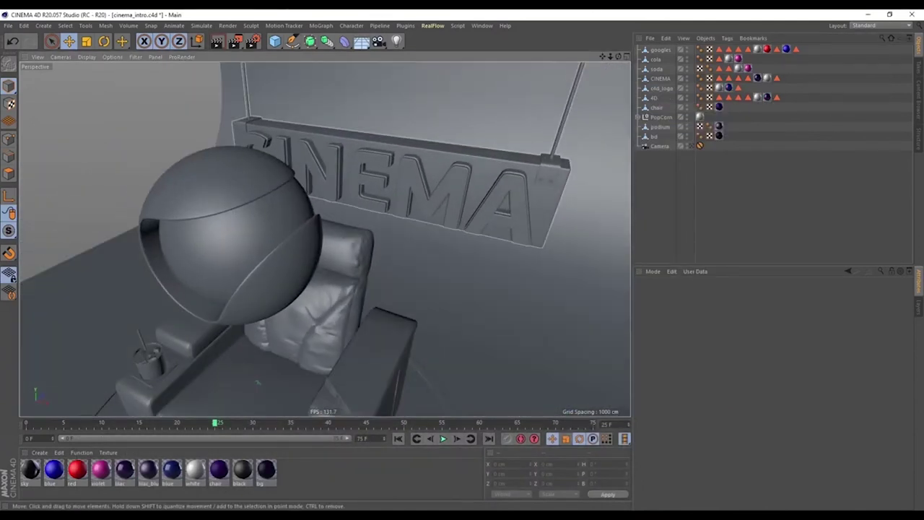
click(433, 177)
alt+drag(433, 177, 411, 180)
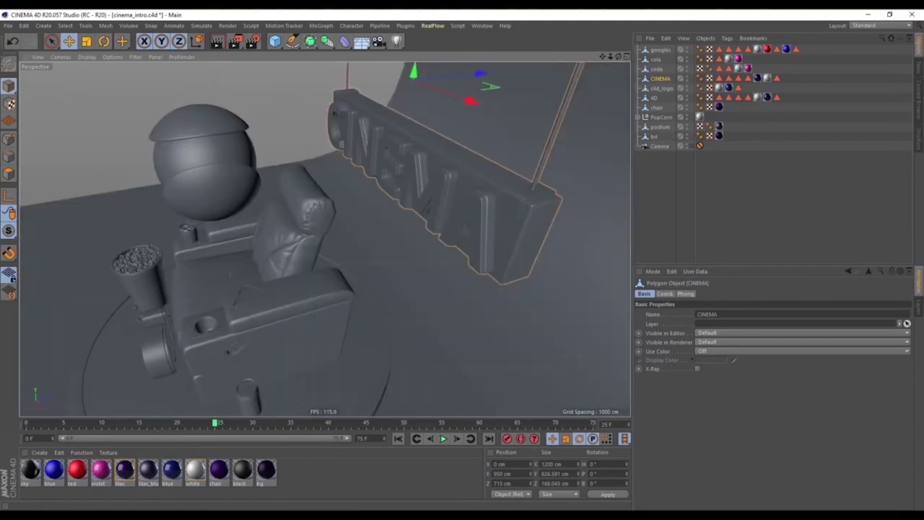
key(shift+f)
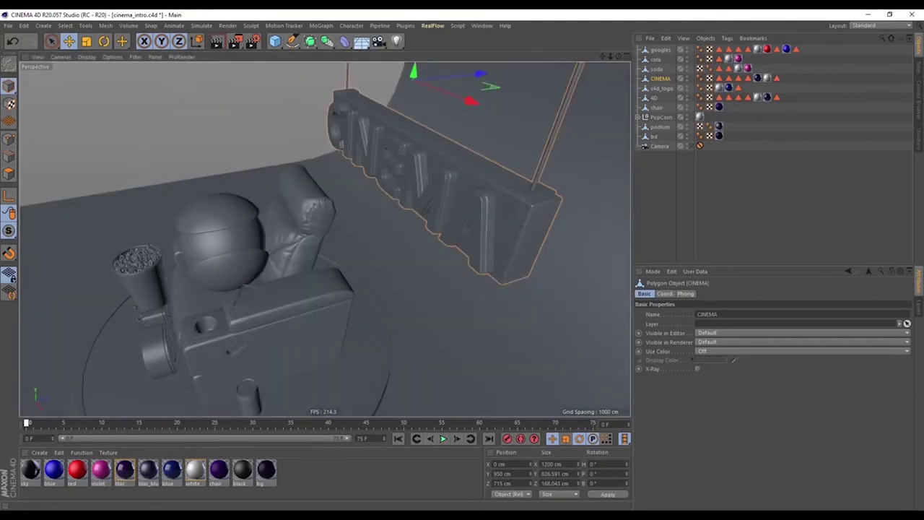
click(442, 439)
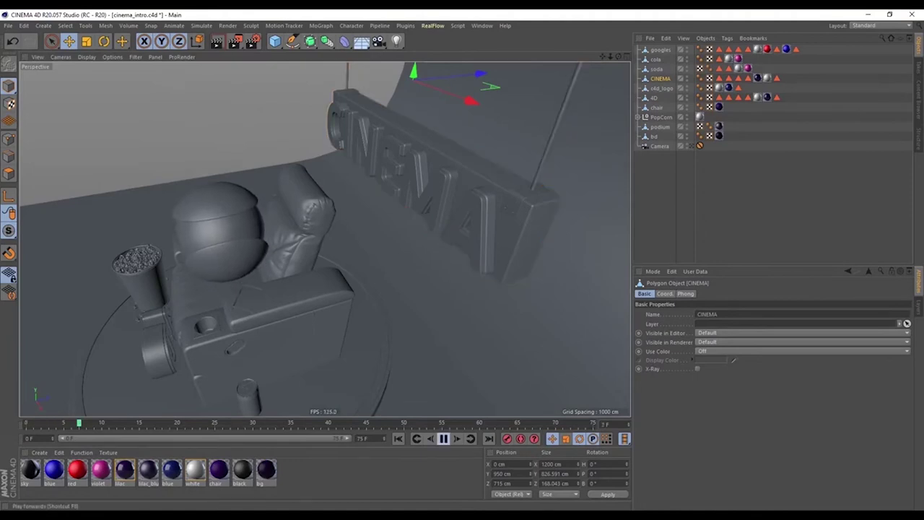
click(442, 438)
click(398, 439)
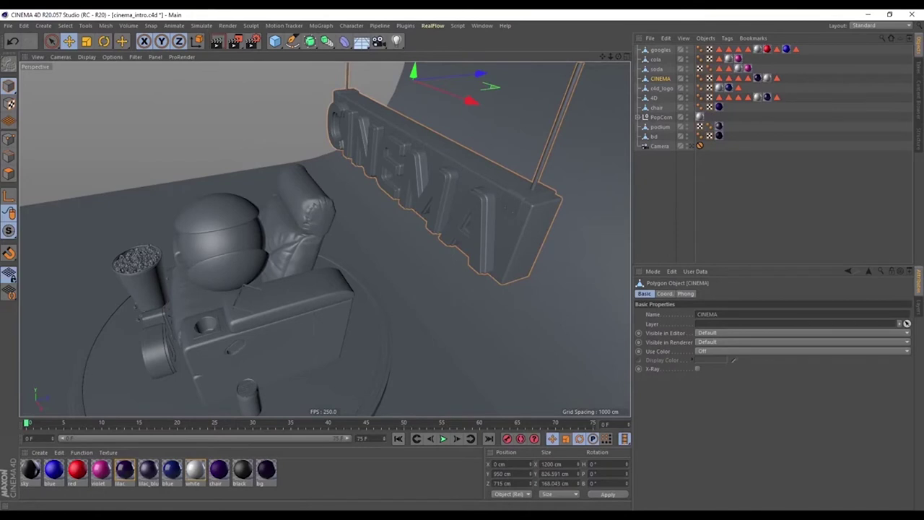
click(443, 439)
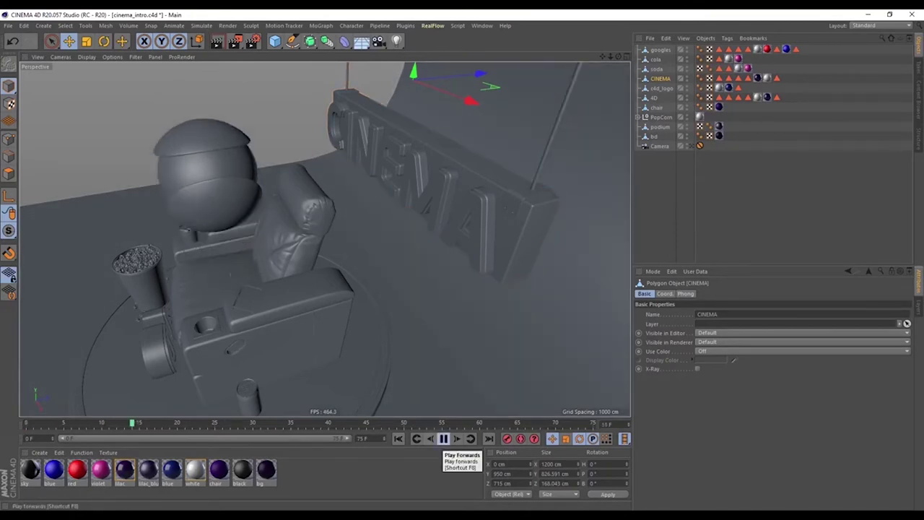
click(443, 438)
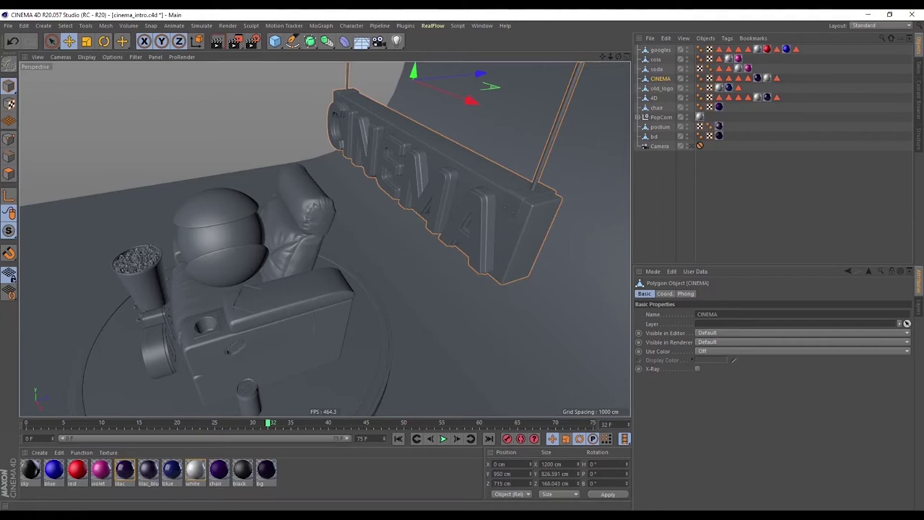
key(g)
key(g)
key(g)
key(f)
key(f)
key(f)
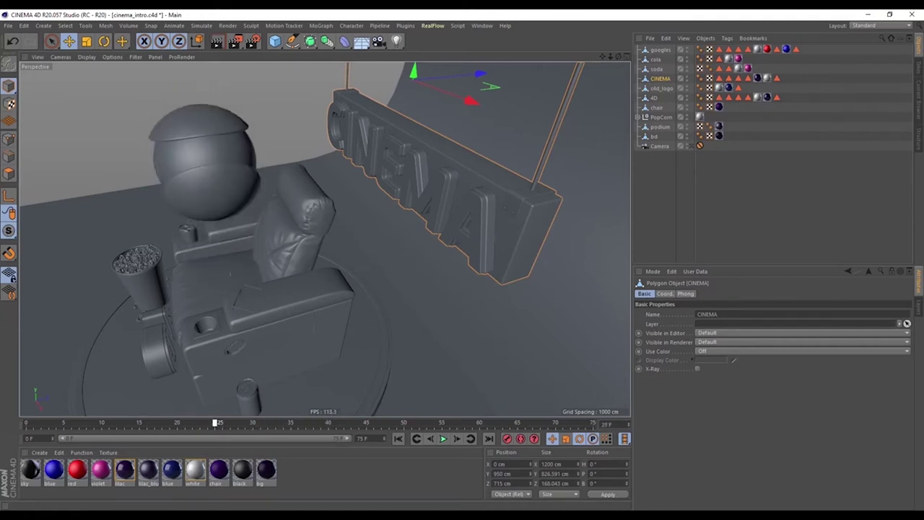
key(f)
key(f)
key(f)
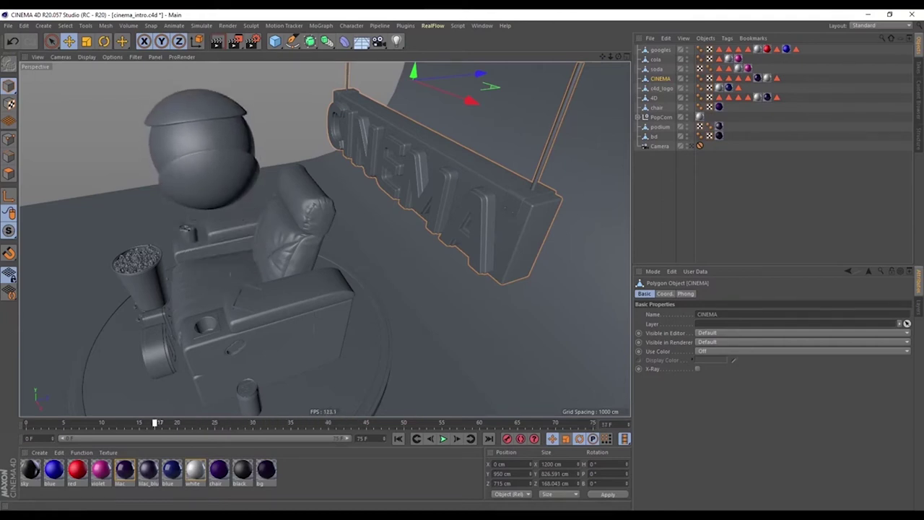
key(g)
key(g)
key(g)
key(g)
key(g)
key(g)
key(g)
key(g)
key(g)
key(f)
key(f)
key(f)
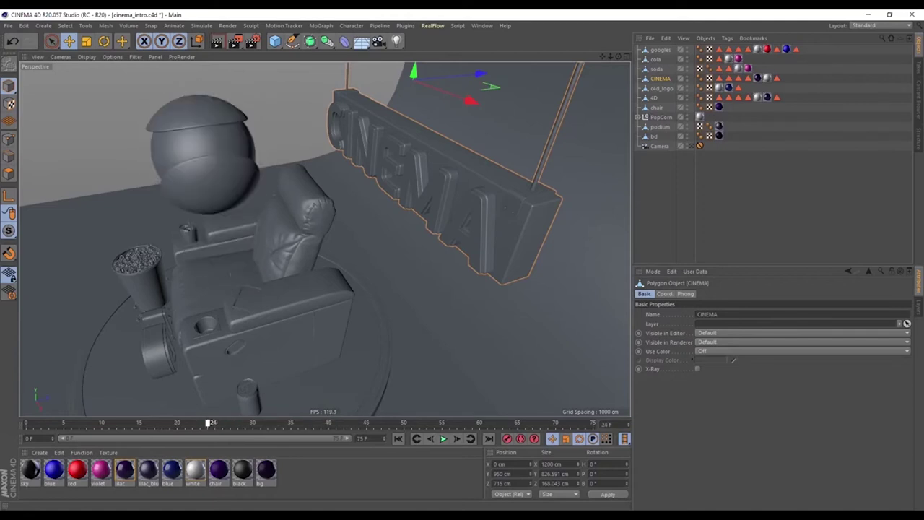
key(f)
key(f)
key(f)
key(f)
key(f)
key(f)
key(g)
key(g)
key(g)
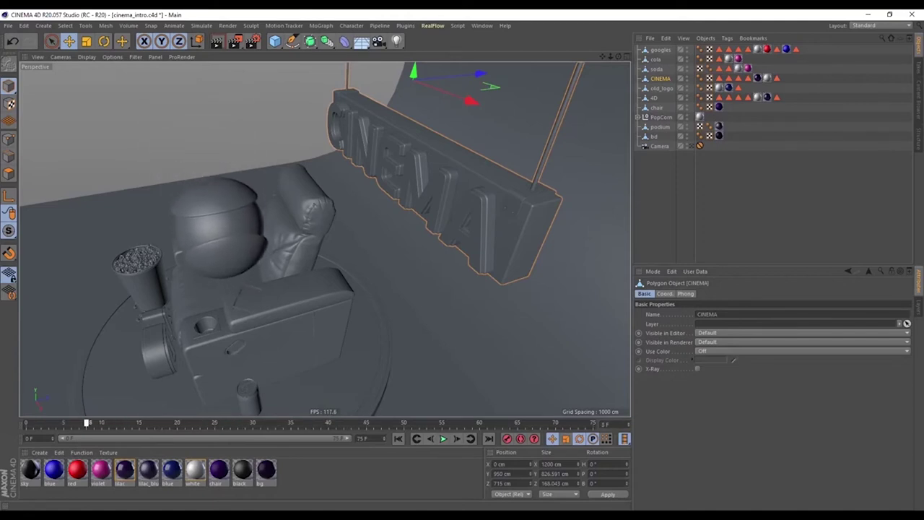
key(g)
key(g)
key(g)
key(g)
key(g)
key(g)
key(g)
key(g)
key(g)
key(g)
key(g)
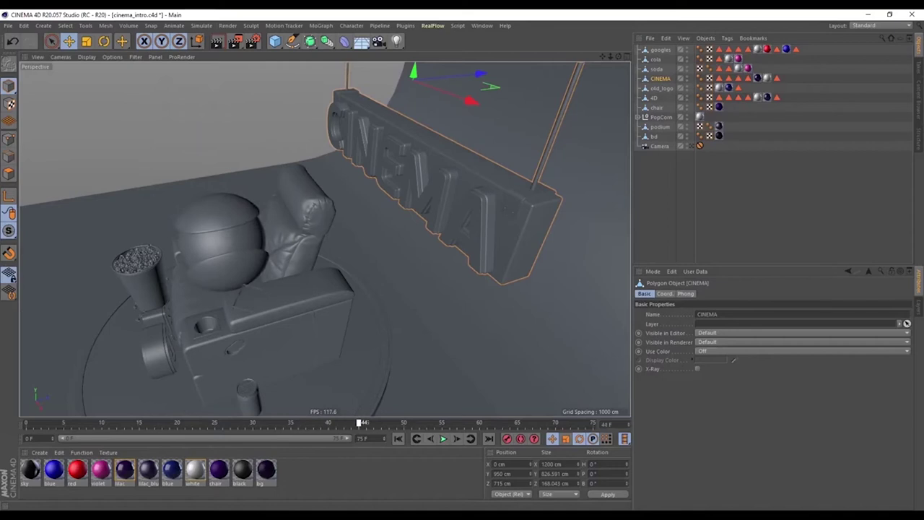
key(f)
key(f)
key(f)
key(f)
key(f)
key(f)
key(f)
key(f)
key(f)
key(f)
key(f)
key(f)
key(g)
key(g)
key(g)
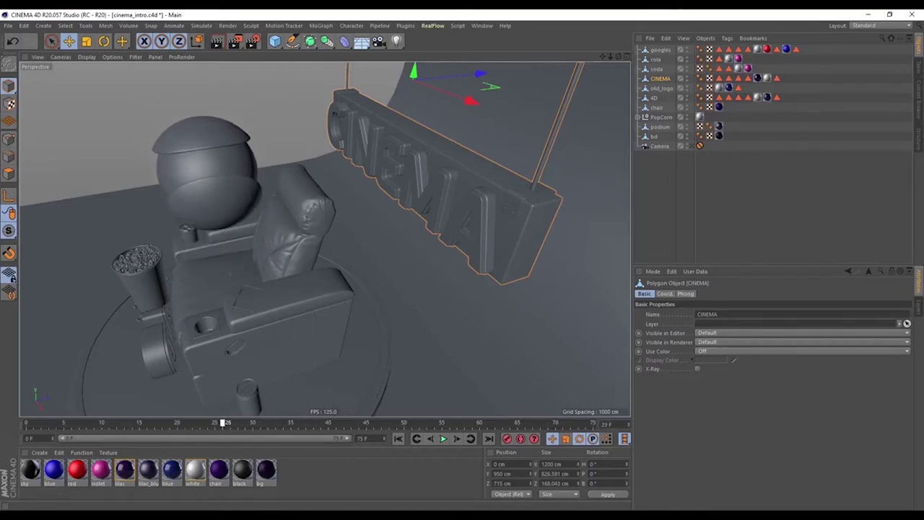
key(g)
key(g)
key(g)
key(g)
key(g)
key(f)
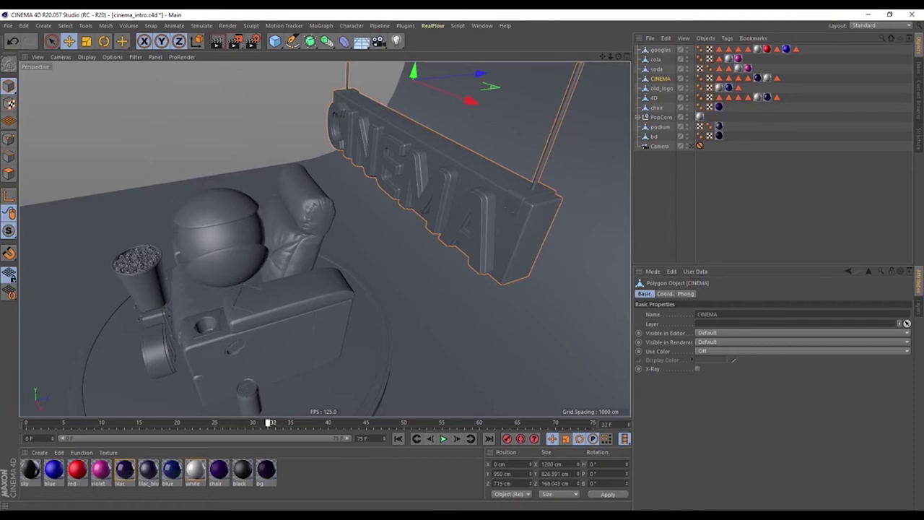
key(f)
key(f)
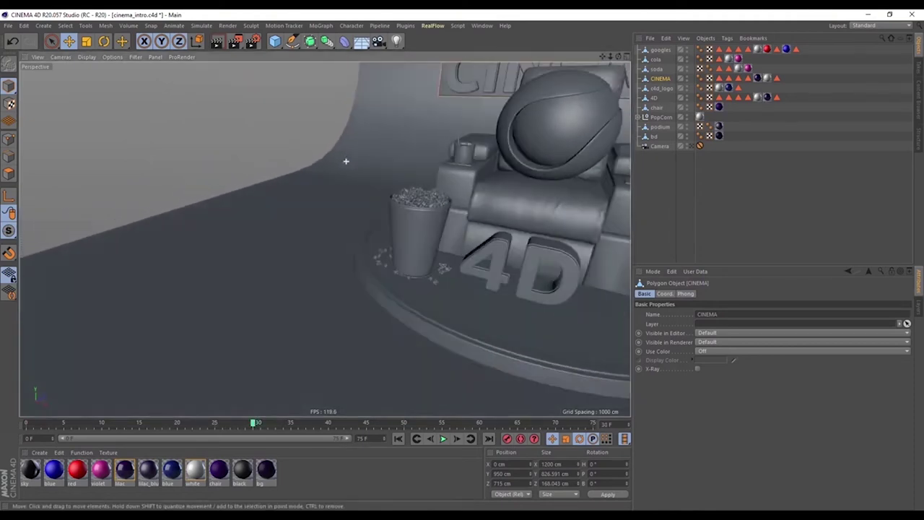
Orbit the viewport to face the CINEMA sign and advance the animation past frame 44
mouse_move(345, 159)
alt+mouse_down()
mouse_move(325, 239)
mouse_move(303, 238)
mouse_move(339, 241)
alt+mouse_up()
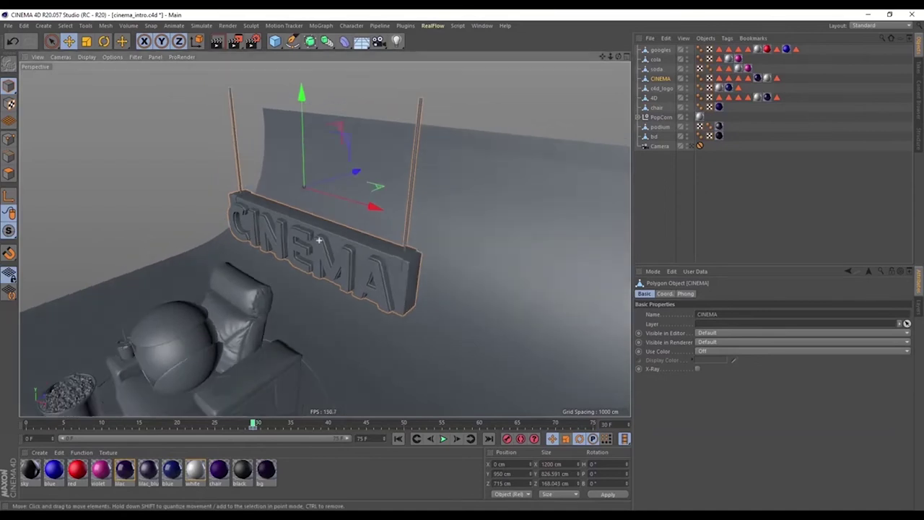
mouse_move(375, 238)
alt+mouse_down()
mouse_move(319, 240)
mouse_move(404, 242)
alt+mouse_up()
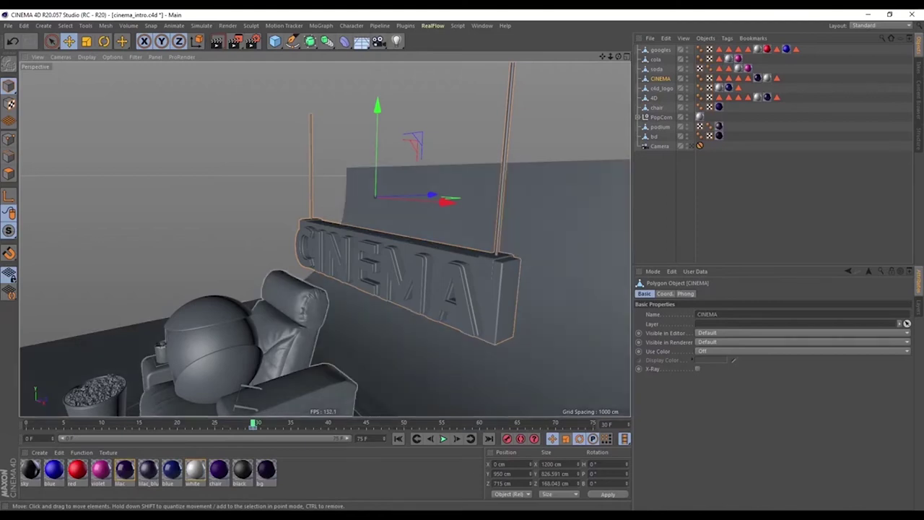
key(F8)
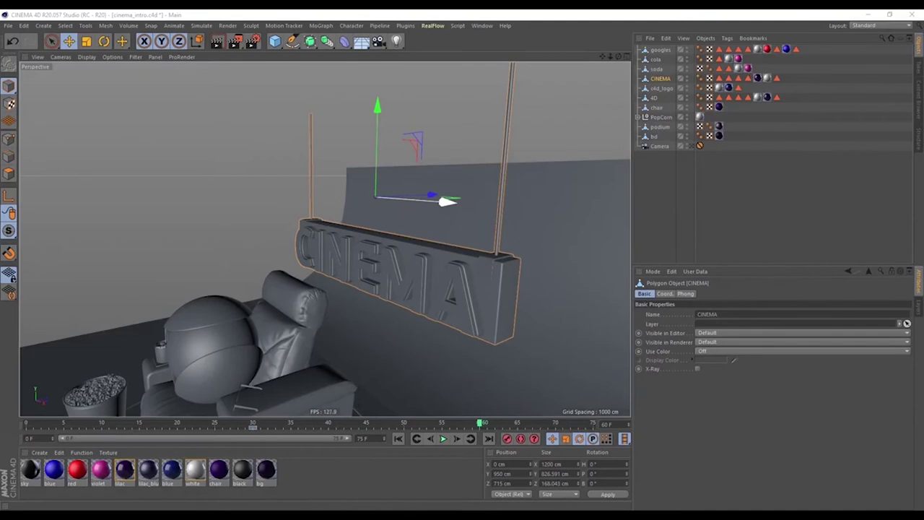
Rotate the CINEMA sign 180° on its heading axis and preview the spin
click(104, 42)
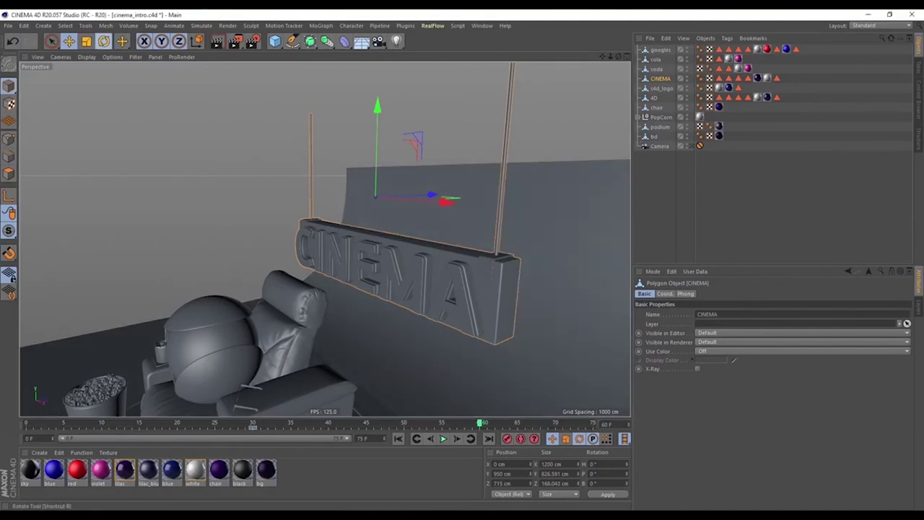
drag(405, 200, 345, 193)
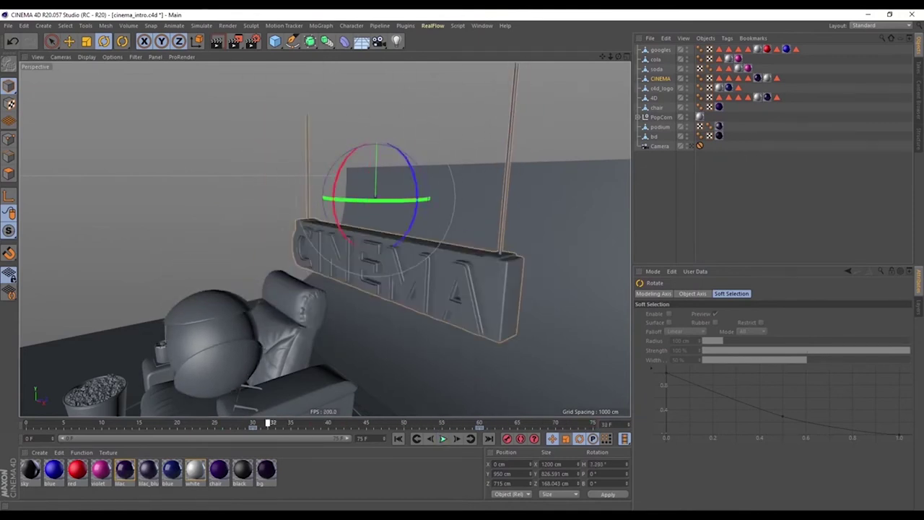
key(F8)
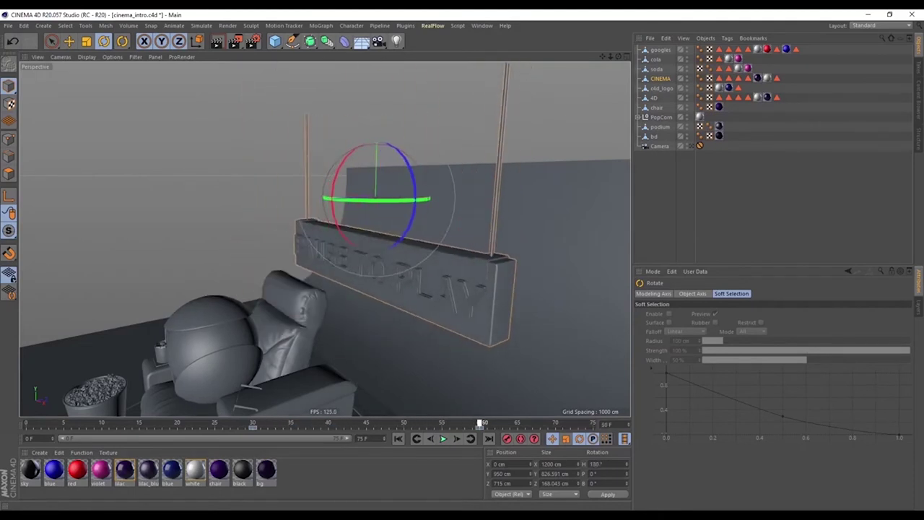
Retime the sign's rotation keys so the turn starts at frame 30, then scrub to check
click(457, 426)
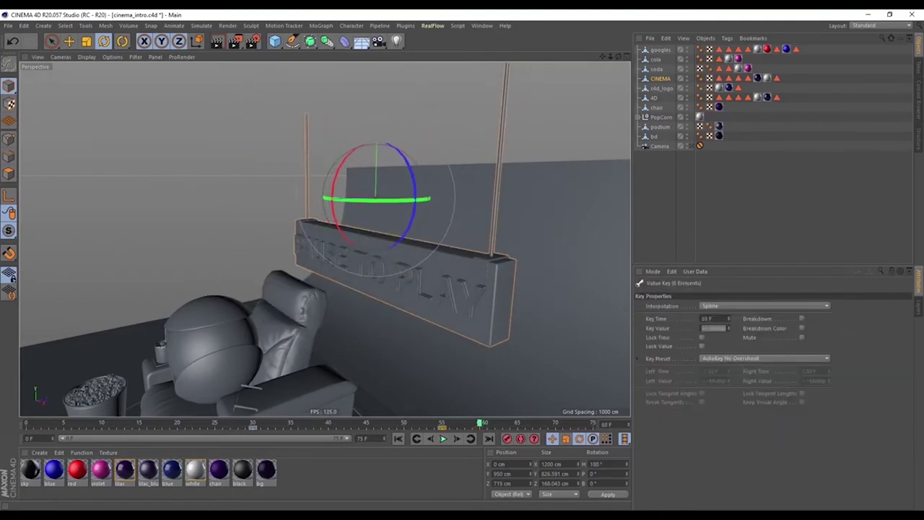
mouse_move(465, 425)
mouse_down()
mouse_move(510, 425)
mouse_move(480, 425)
mouse_up()
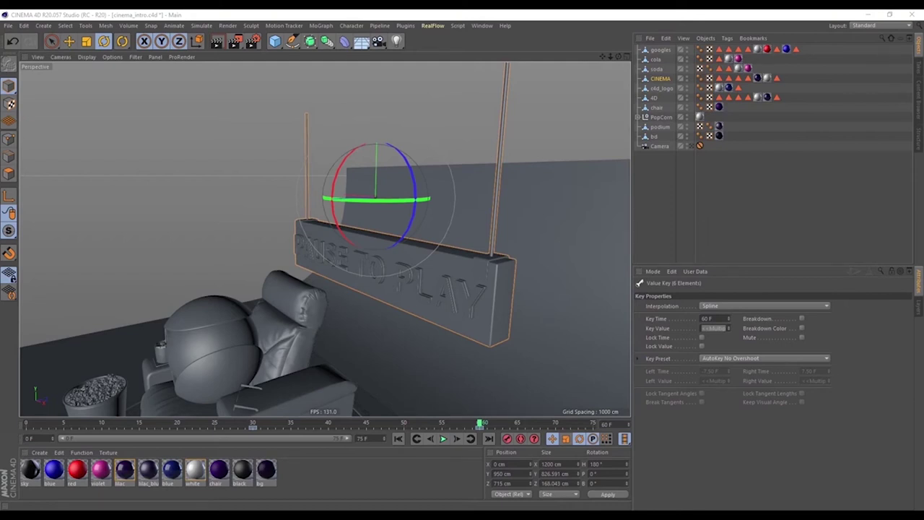
click(246, 425)
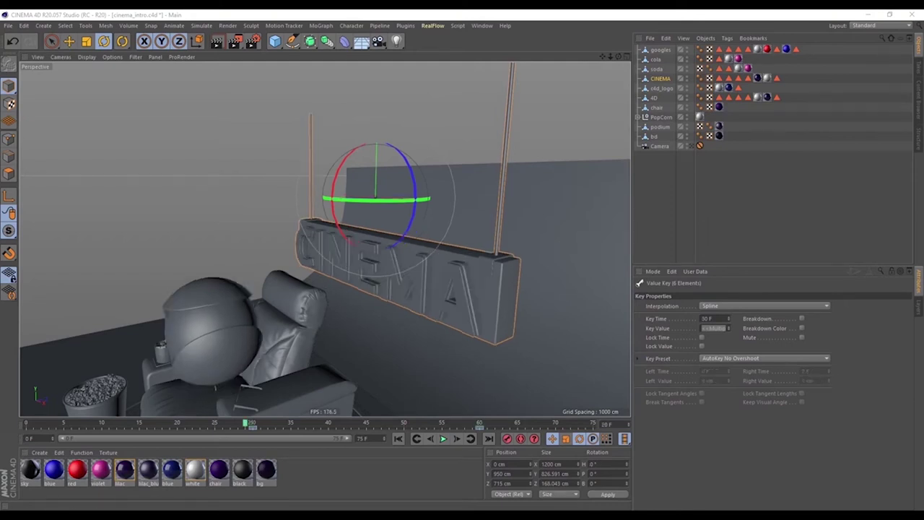
mouse_move(249, 425)
mouse_down()
mouse_move(189, 424)
mouse_move(481, 425)
mouse_move(404, 423)
mouse_up()
Move the sign's end key to about frame 49, select its keys between frames 27 and 70, and preview the flip
drag(479, 425, 396, 424)
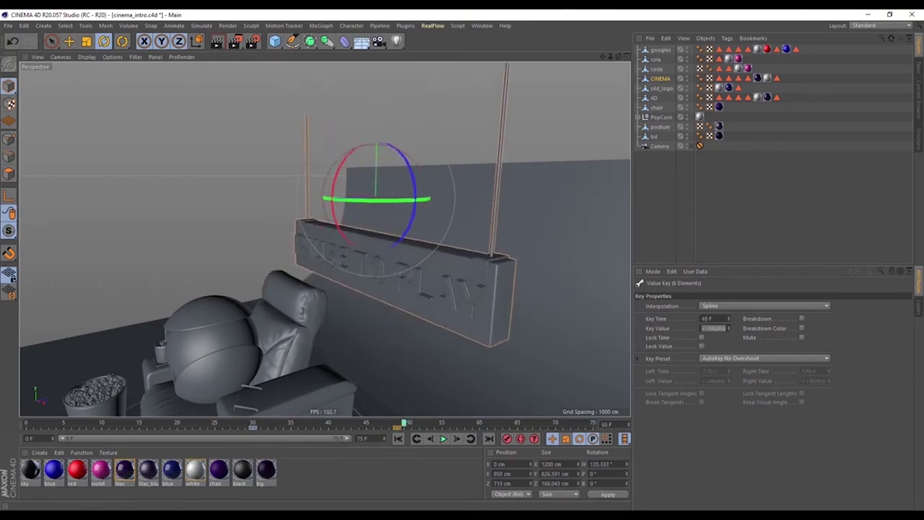
key(F8)
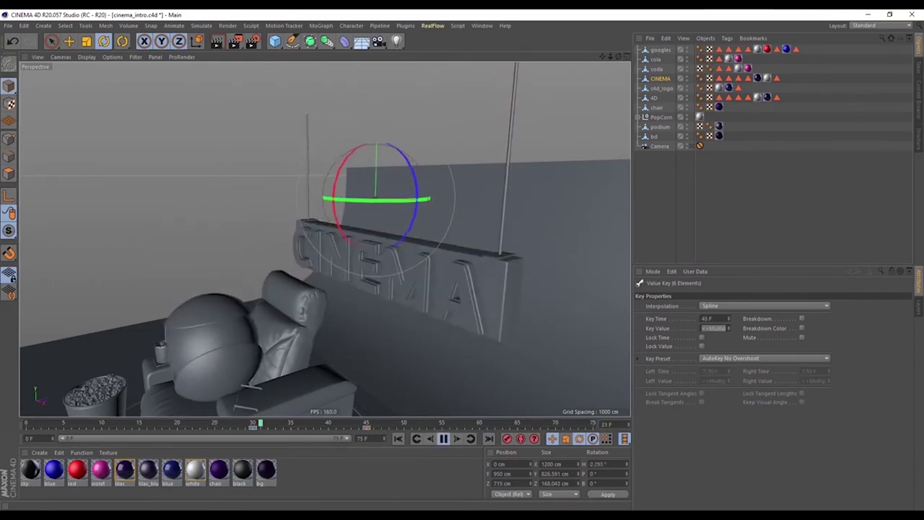
key(F8)
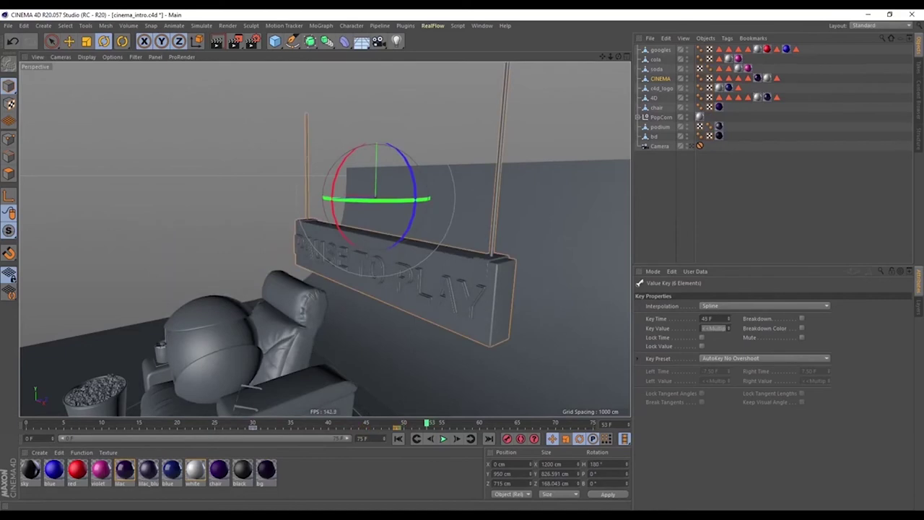
key(F8)
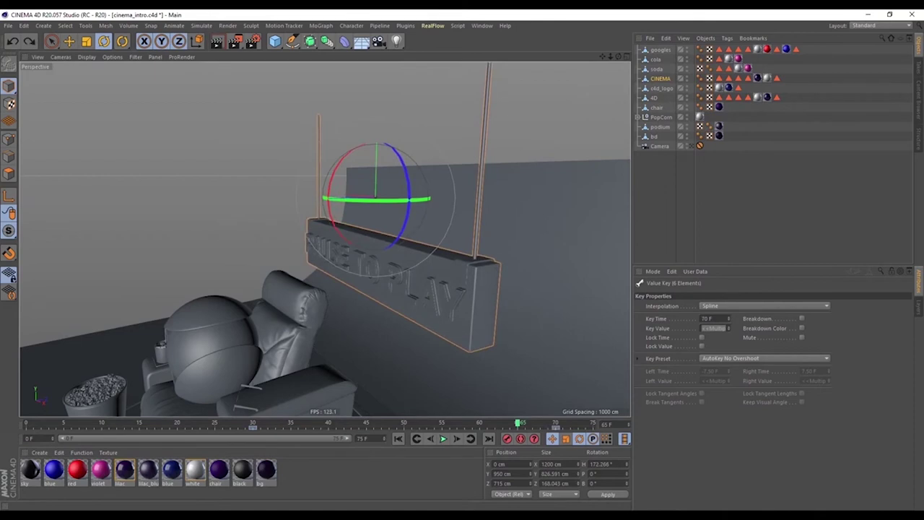
mouse_move(556, 428)
shift+mouse_down()
mouse_move(115, 427)
mouse_move(189, 427)
shift+mouse_up()
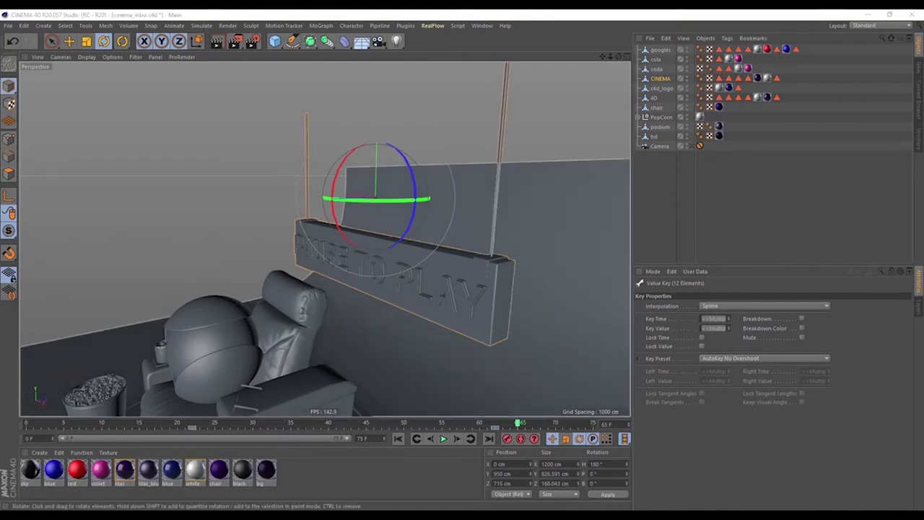
key(F8)
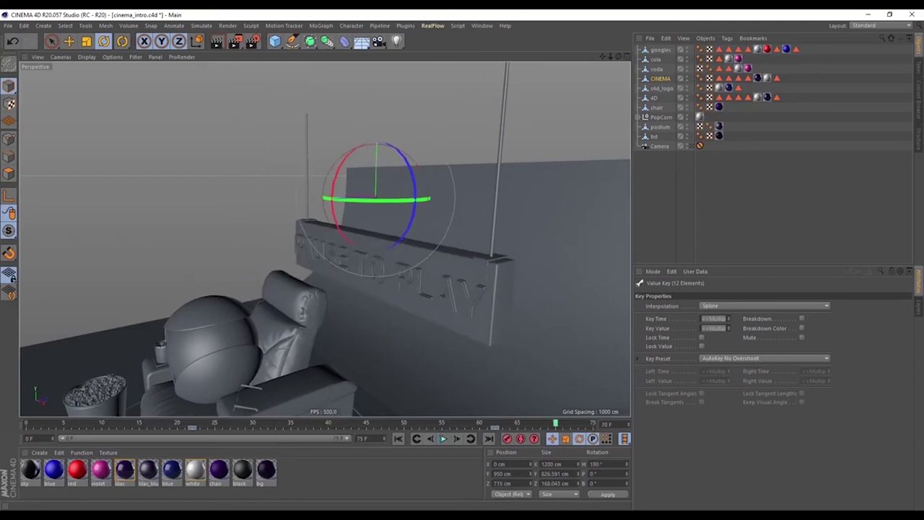
key(F8)
mouse_move(329, 423)
mouse_down()
mouse_move(361, 422)
mouse_move(299, 422)
mouse_move(363, 422)
mouse_move(336, 423)
mouse_up()
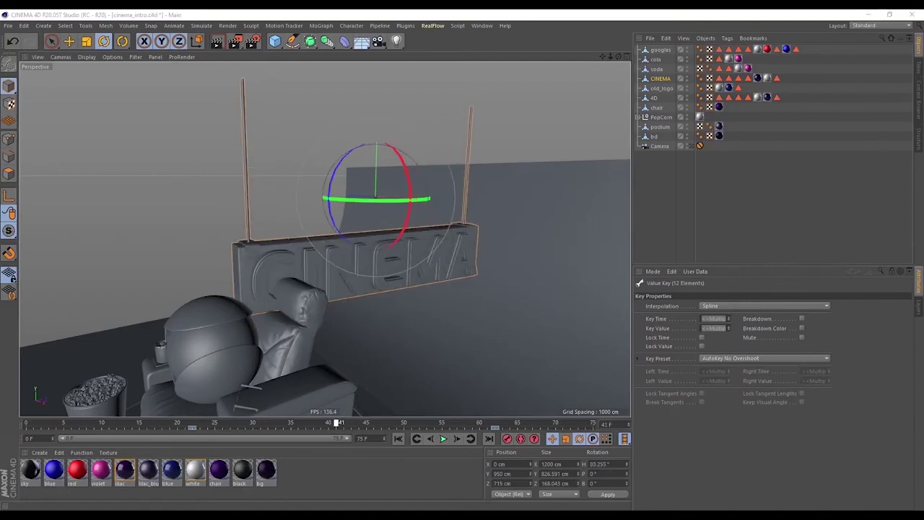
Turn the sign to H 90° at frame 42 and raise it on Y above the chair
alt+drag(325, 239, 217, 239)
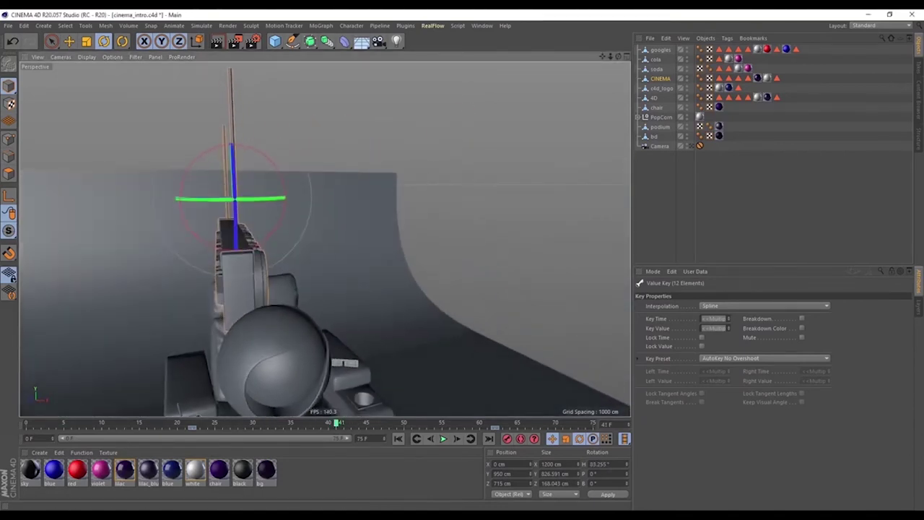
drag(337, 423, 347, 422)
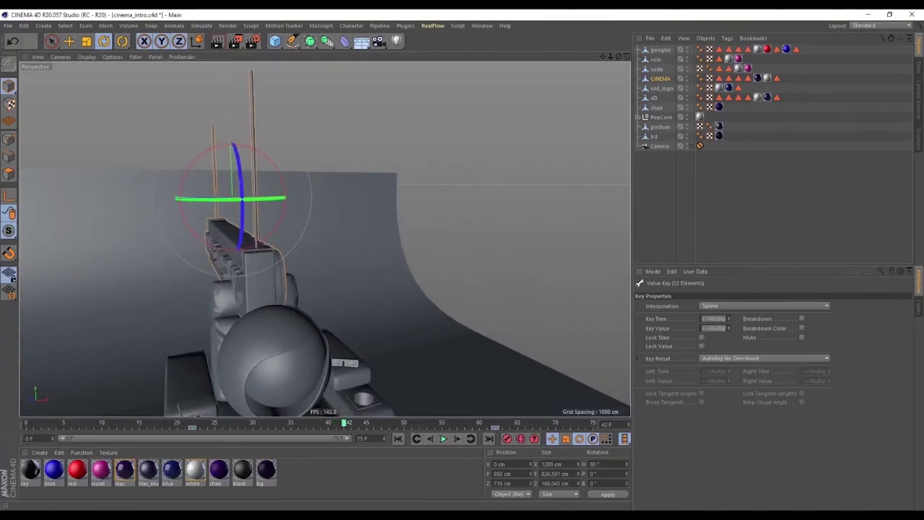
alt+drag(324, 238, 275, 238)
key(e)
drag(233, 119, 232, 87)
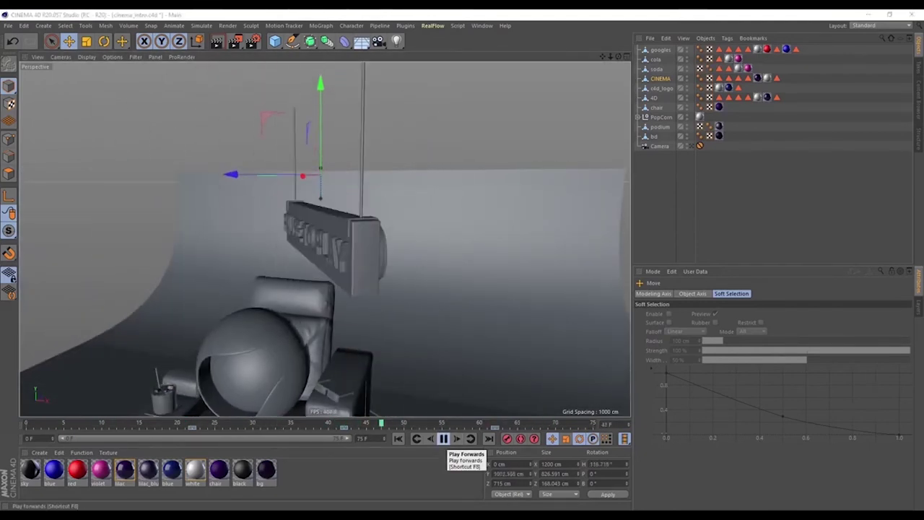
click(443, 438)
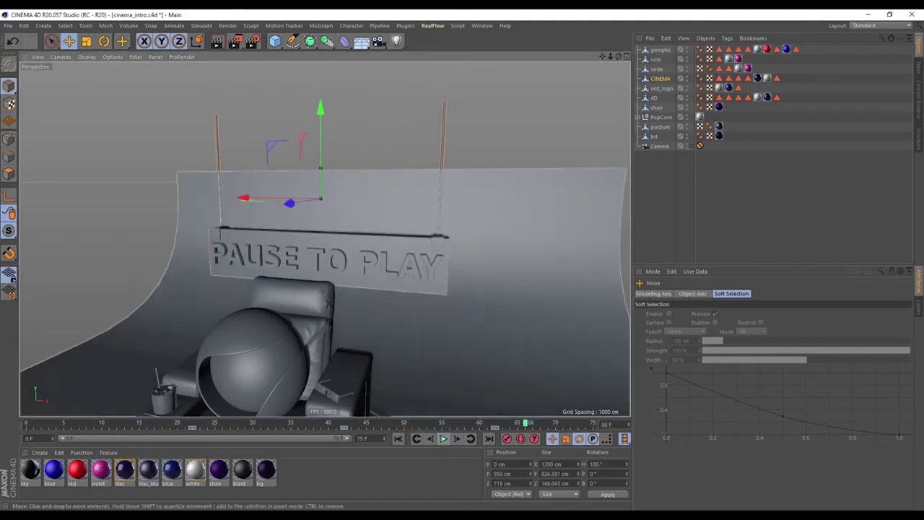
click(328, 264)
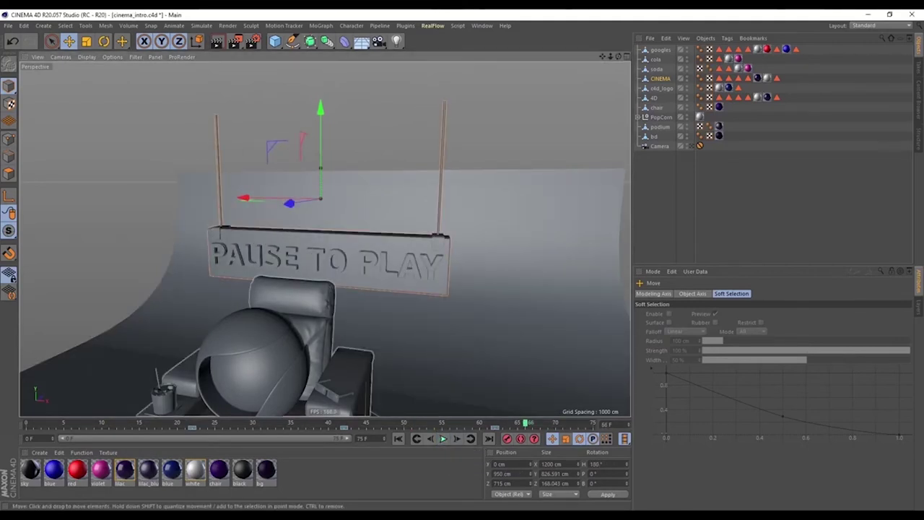
alt+drag(329, 264, 322, 230)
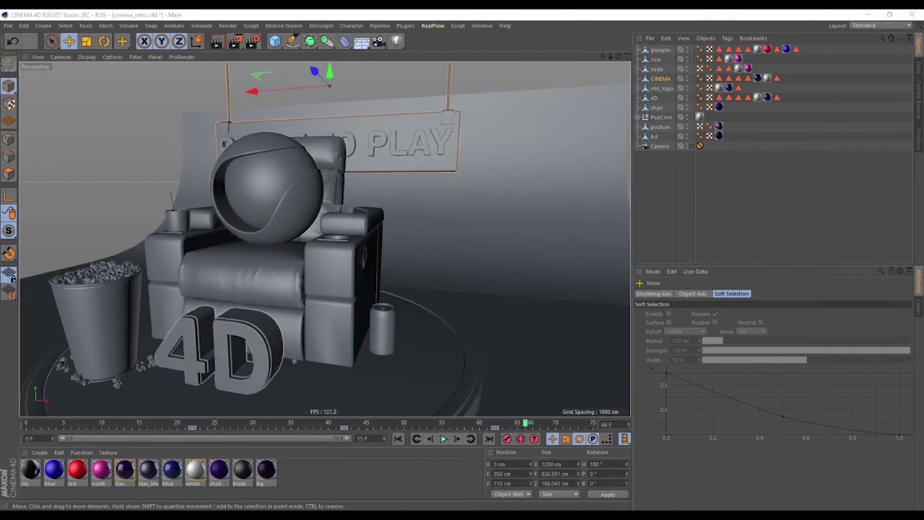
Select the CINEMA sign, scrub its spin back to frame 30, then rewind to frame 0
click(238, 350)
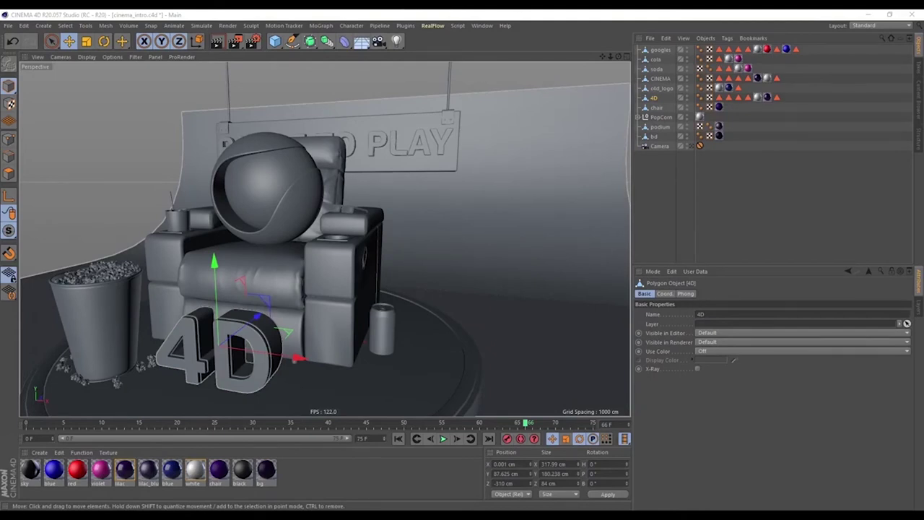
click(404, 145)
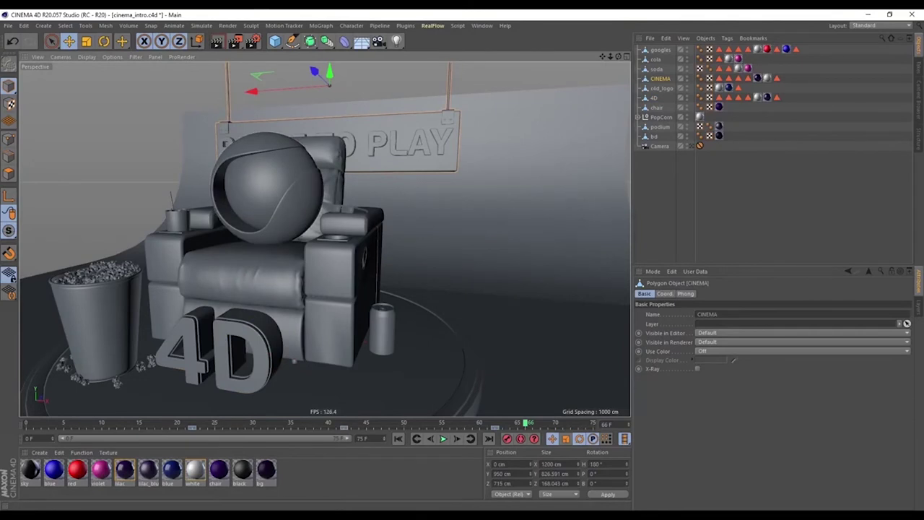
drag(527, 423, 26, 422)
click(242, 350)
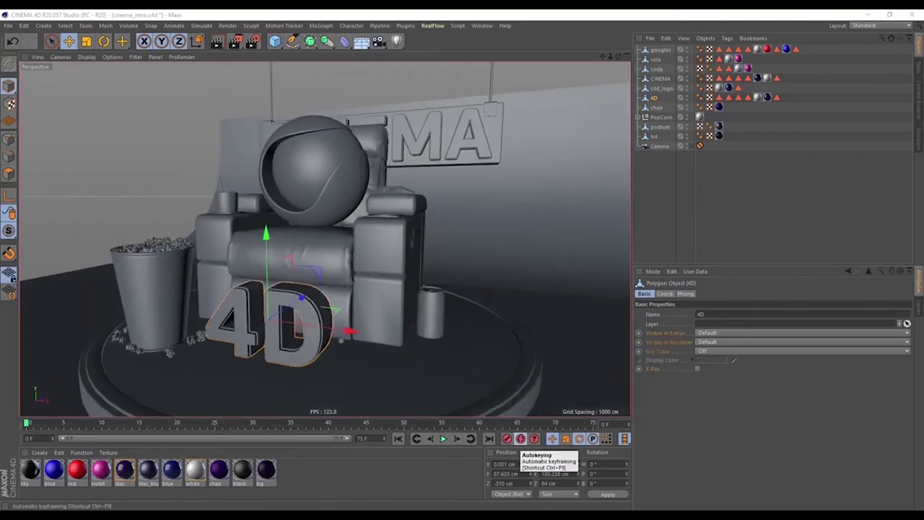
Key the 4D text lifted up on Y near frame 40, preview, and jump to its keyframe
key(F8)
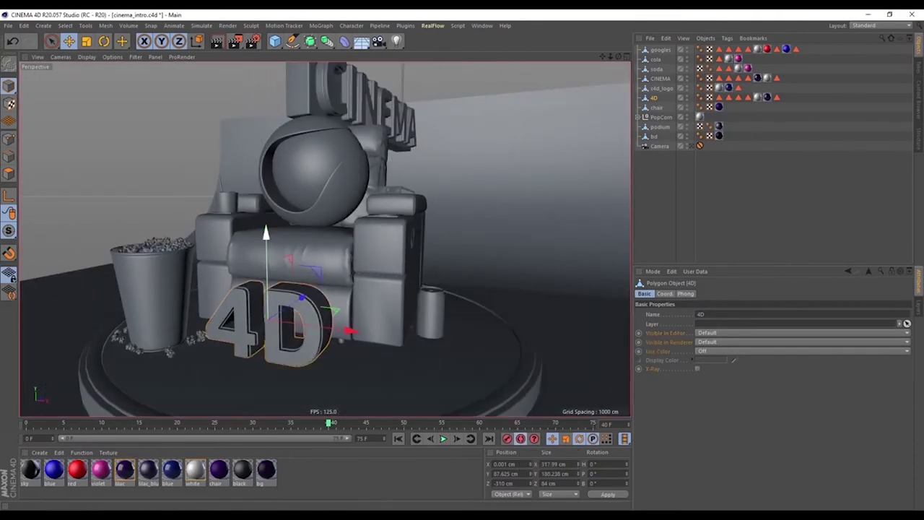
drag(265, 232, 265, 139)
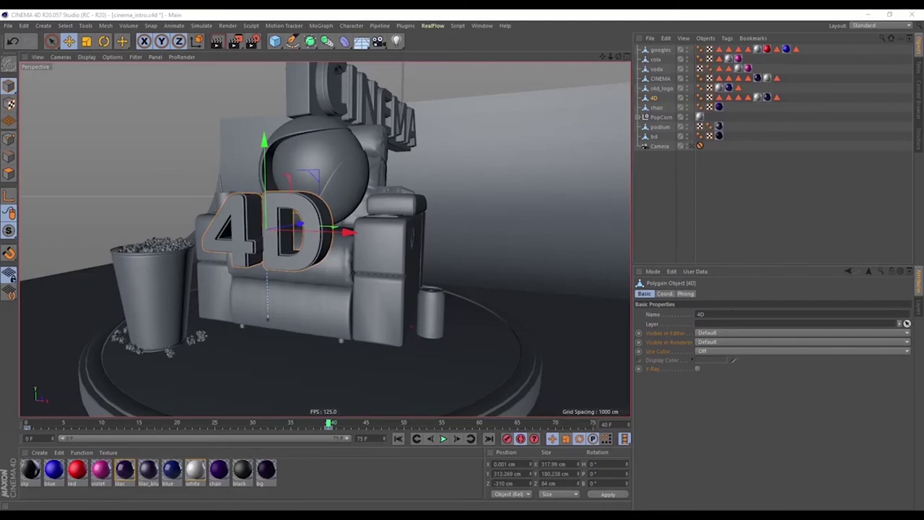
click(70, 426)
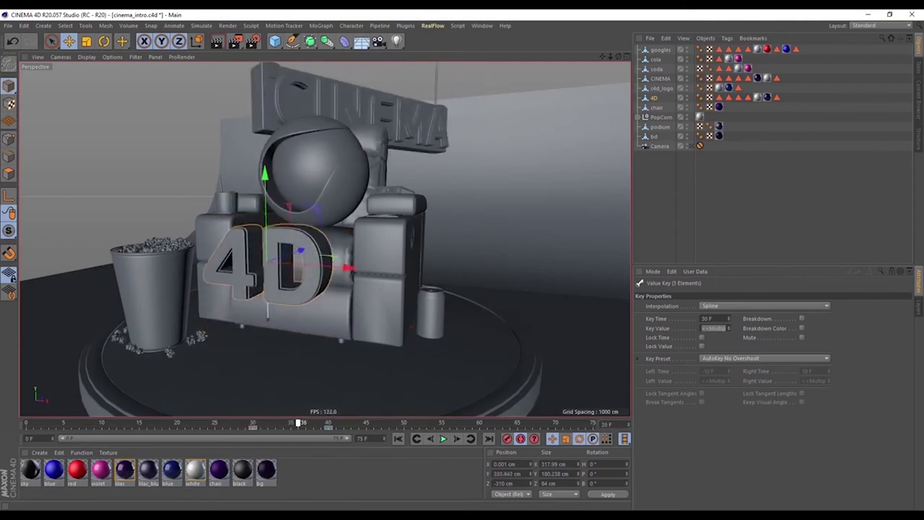
key(F8)
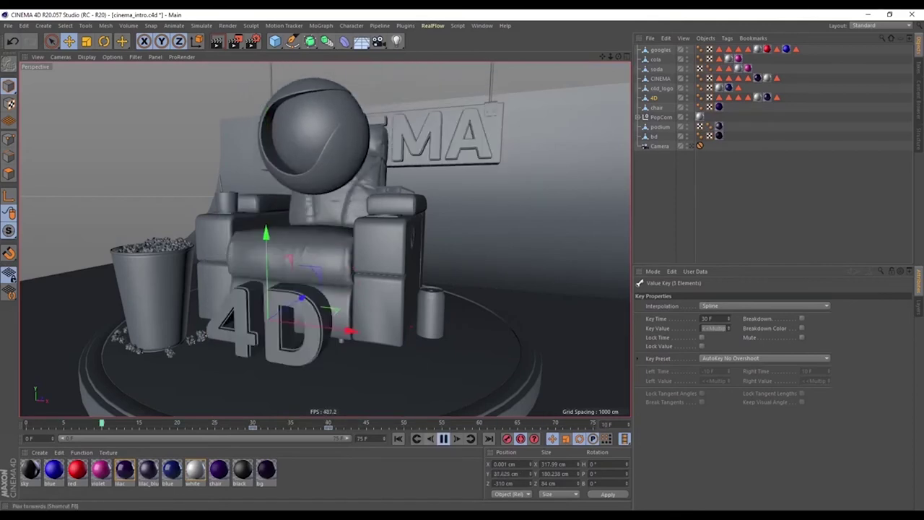
key(F8)
key(ctrl+g)
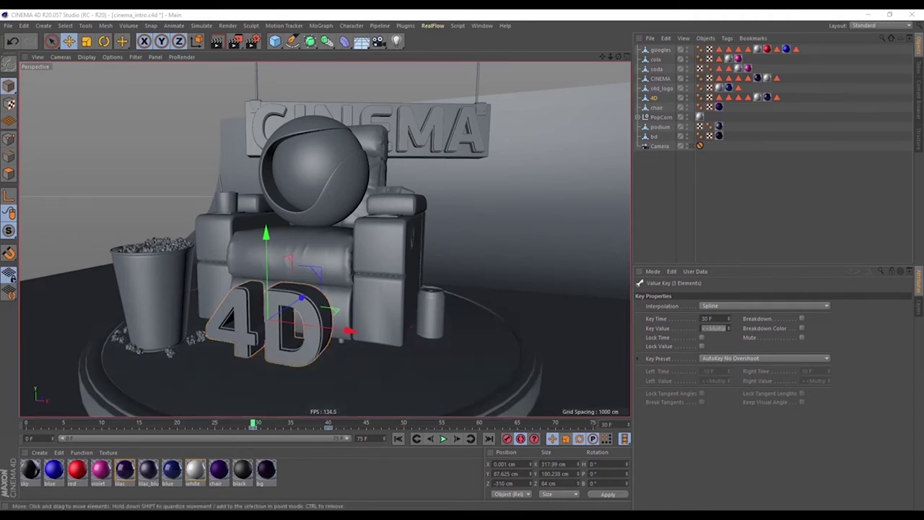
alt+drag(325, 238, 217, 239)
Raise the popcorn cup to Position Y 130 cm and nudge it onto the podium
click(137, 246)
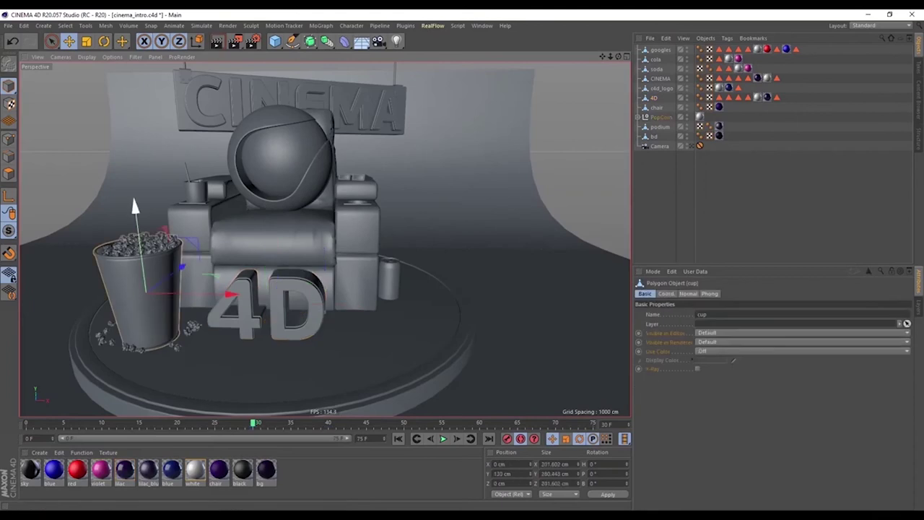
drag(135, 207, 124, 144)
alt+drag(217, 180, 145, 173)
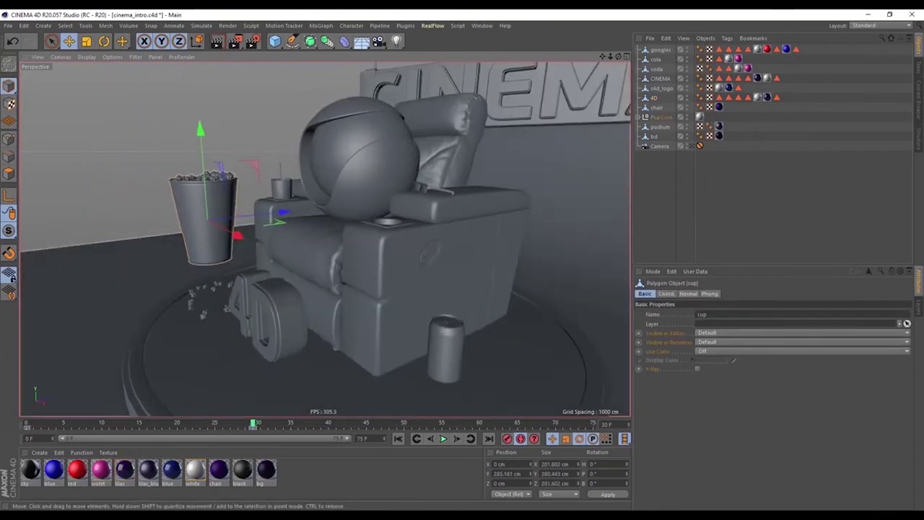
text(130)
key(Return)
scroll(206, 267, up, 5)
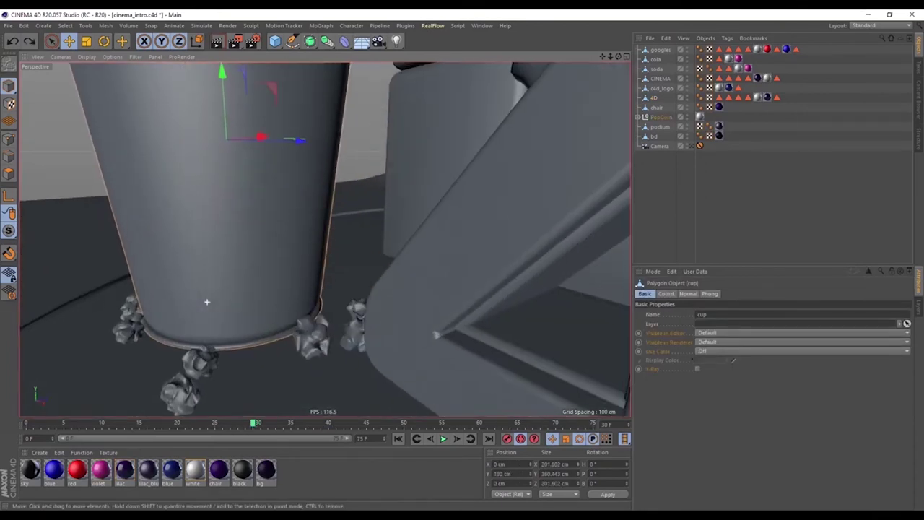
drag(224, 72, 224, 78)
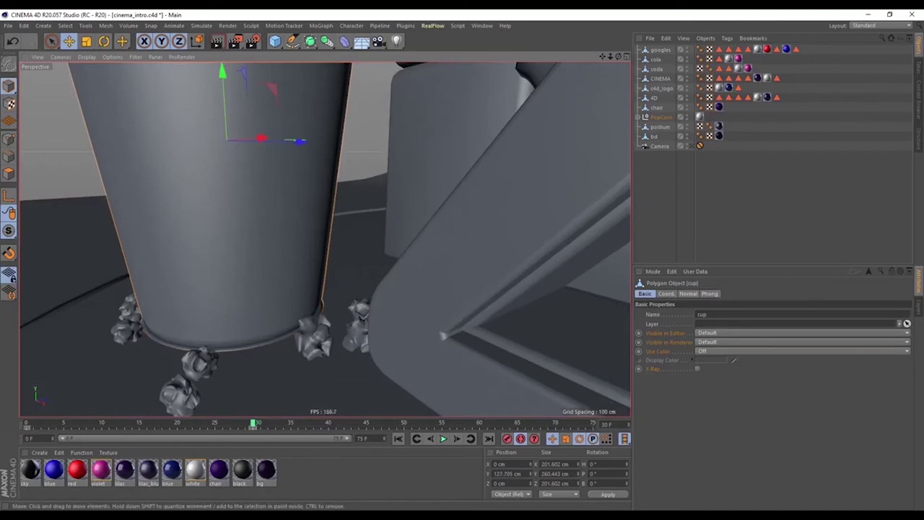
mouse_move(340, 246)
alt+mouse_down()
mouse_move(312, 217)
mouse_move(354, 216)
alt+mouse_up()
scroll(312, 218, down, 5)
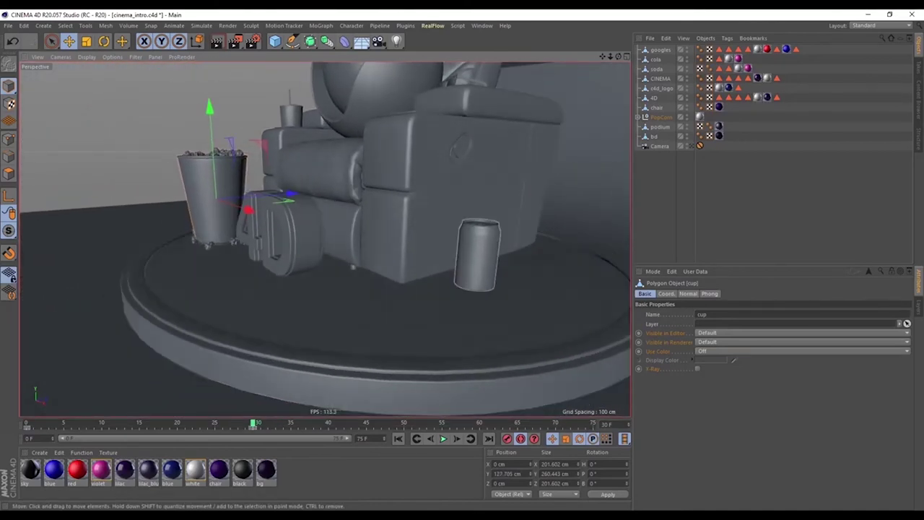
Try raising the soda can at frame 46, undo it, and replay the animation
click(476, 253)
key(ctrl+g)
drag(481, 217, 489, 148)
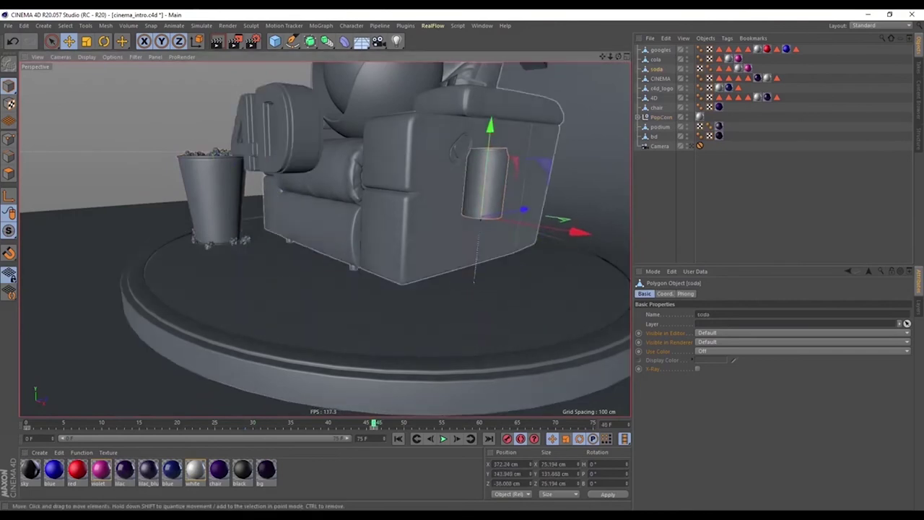
key(F8)
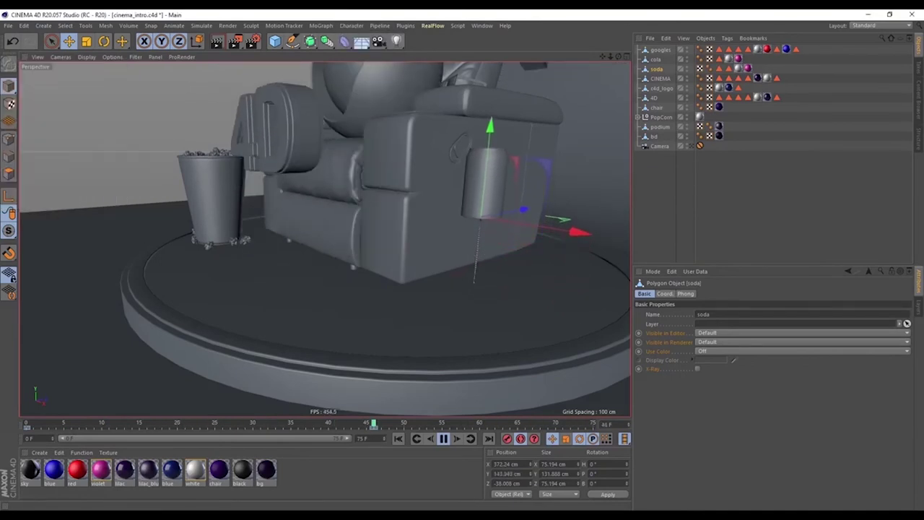
key(F8)
key(ctrl+z)
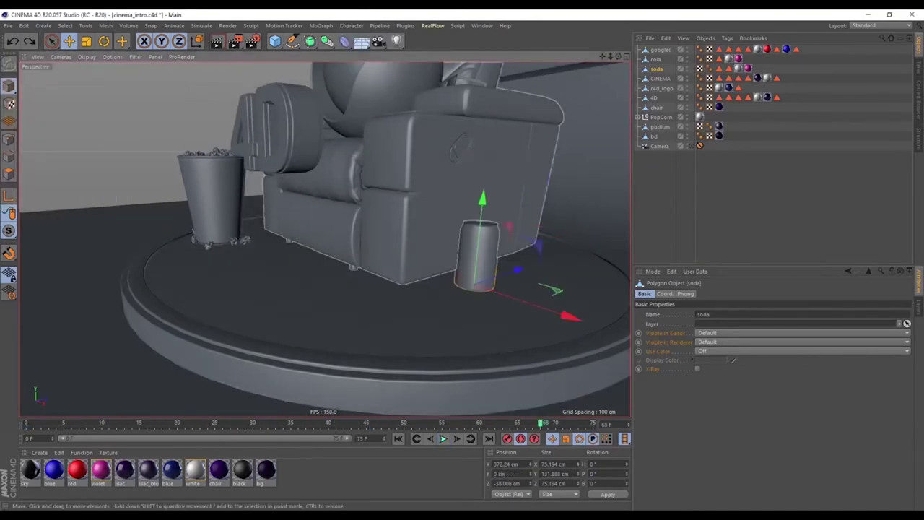
key(ctrl+z)
key(F8)
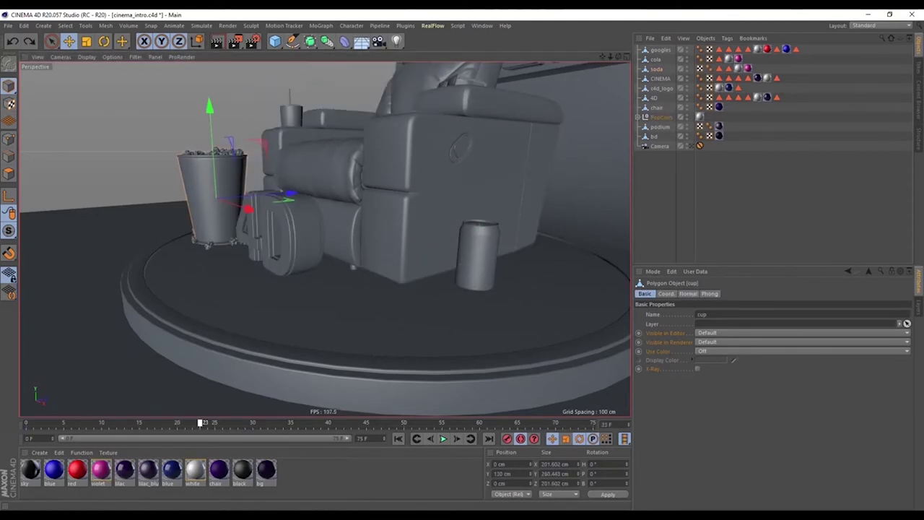
click(282, 235)
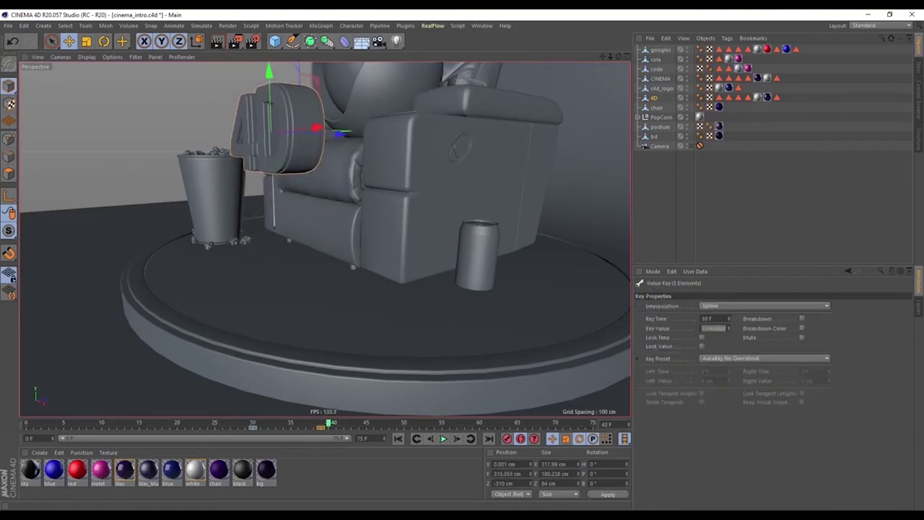
Step to frame 41, try lowering the 4D text toward the podium, then undo it
key(F8)
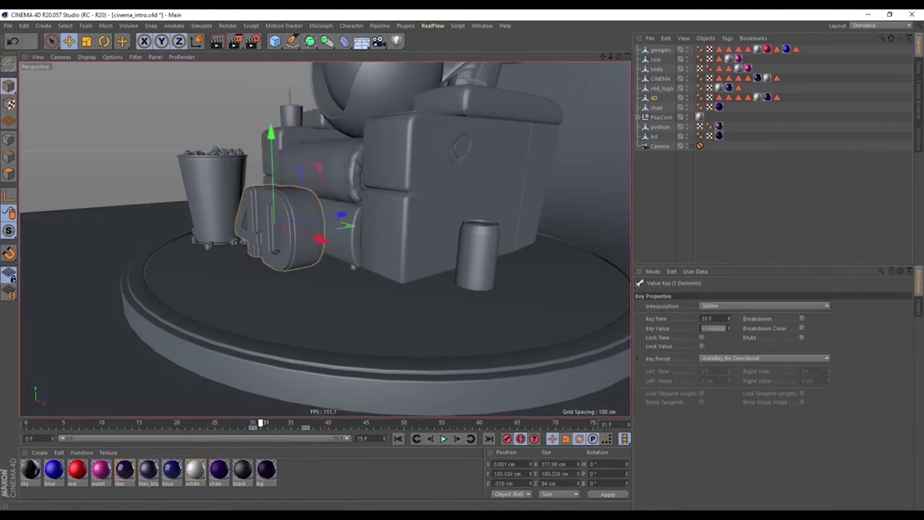
key(F8)
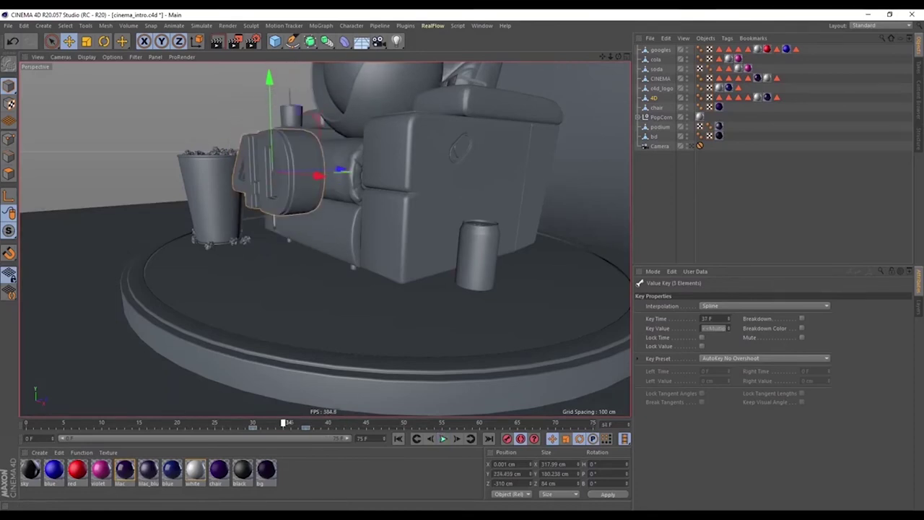
key(g)
key(g)
key(g)
key(g)
key(g)
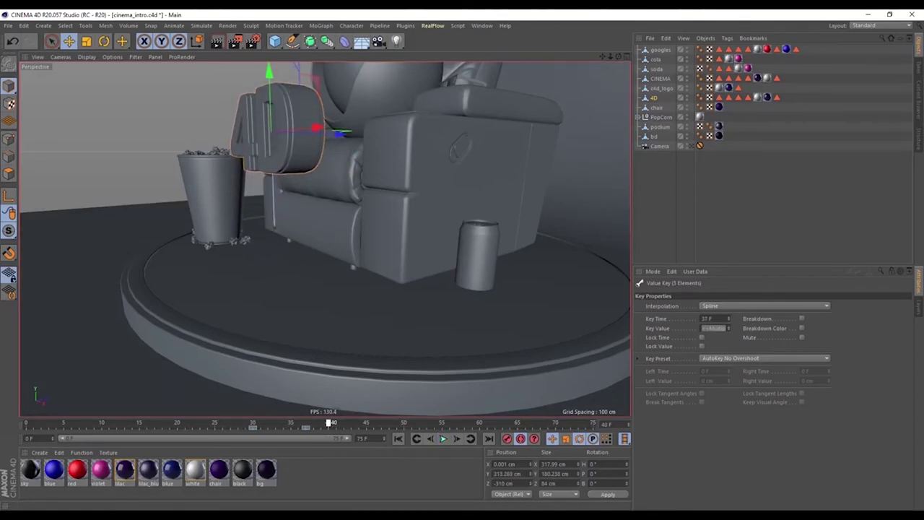
key(g)
drag(269, 74, 269, 134)
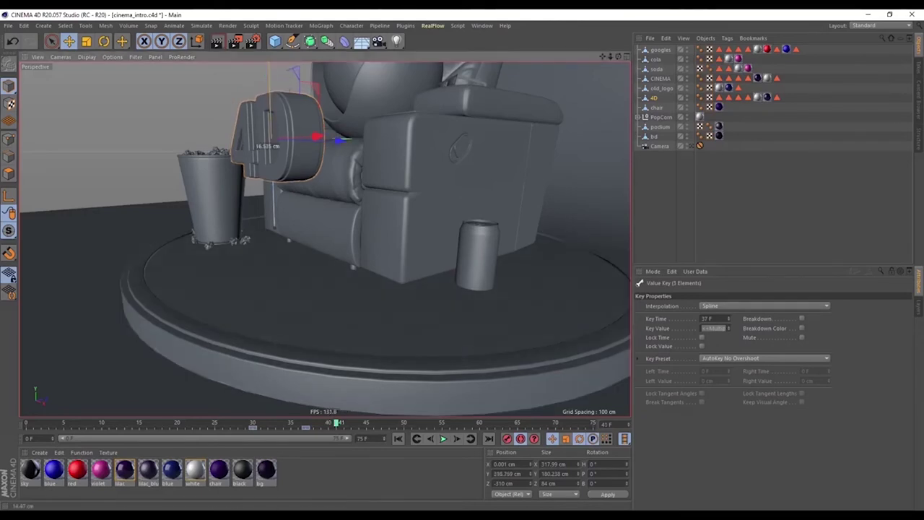
drag(268, 93, 271, 140)
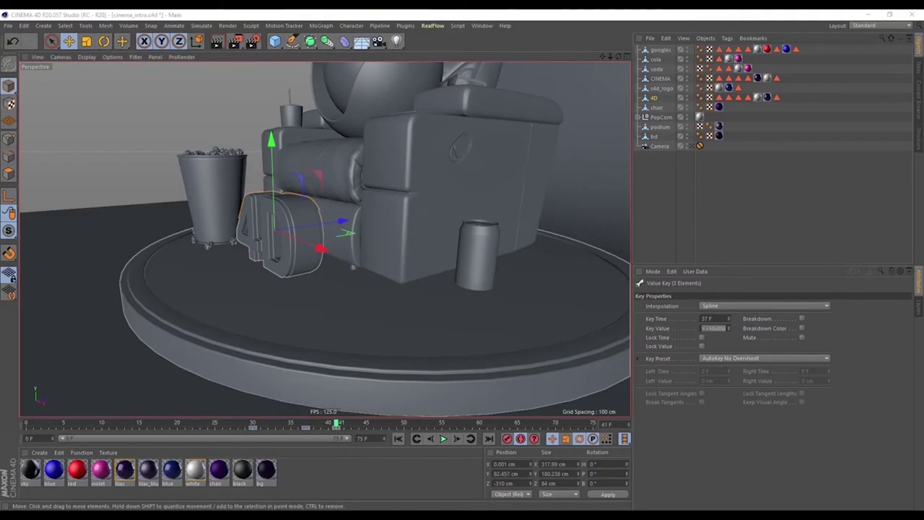
key(ctrl+z)
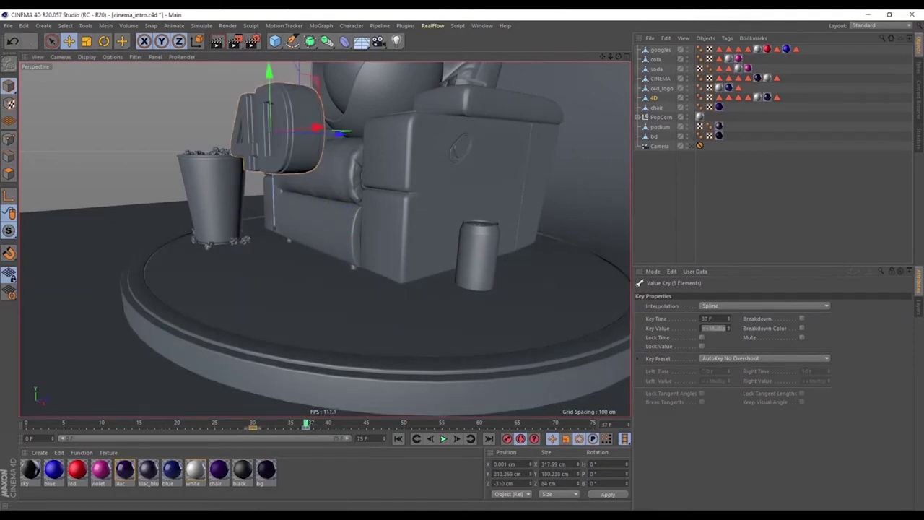
Move the logo's keyframe later to frame 40, then inspect the keys at frame 44 and preview
mouse_move(307, 427)
mouse_down()
mouse_move(336, 426)
mouse_move(323, 424)
mouse_up()
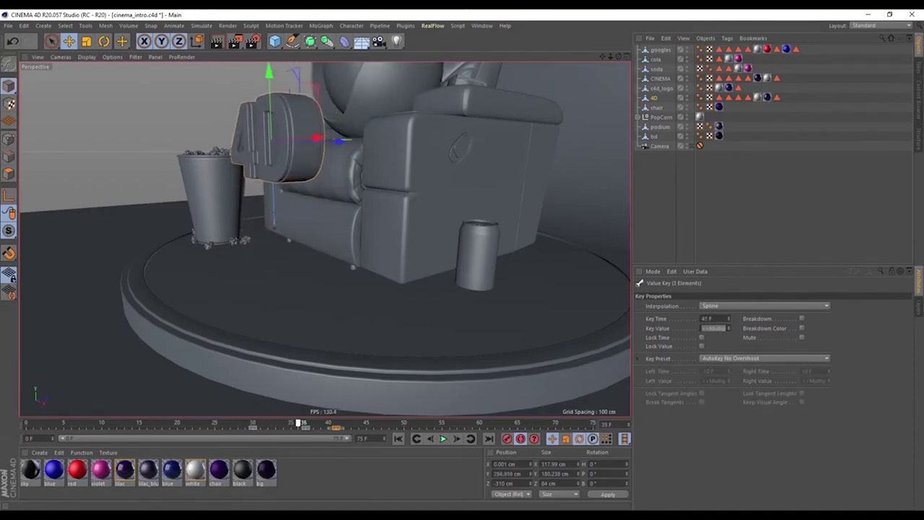
key(F8)
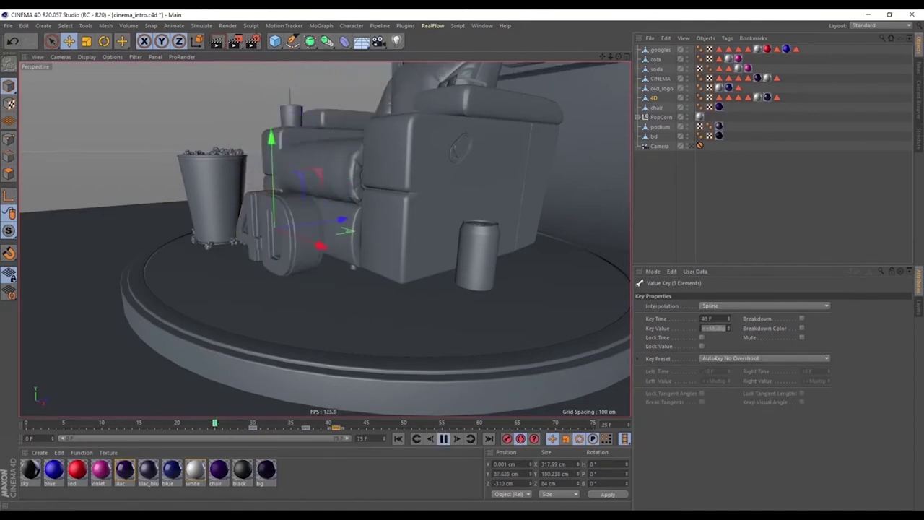
key(F8)
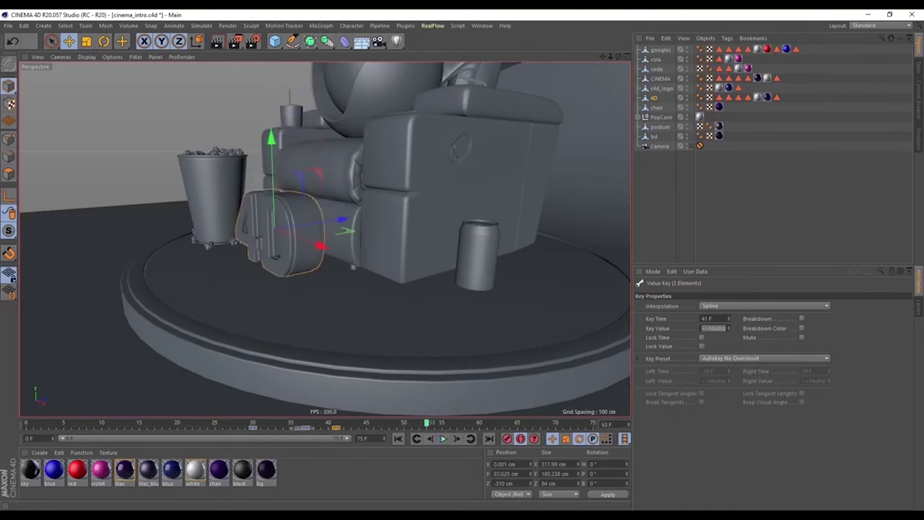
shift+click(320, 427)
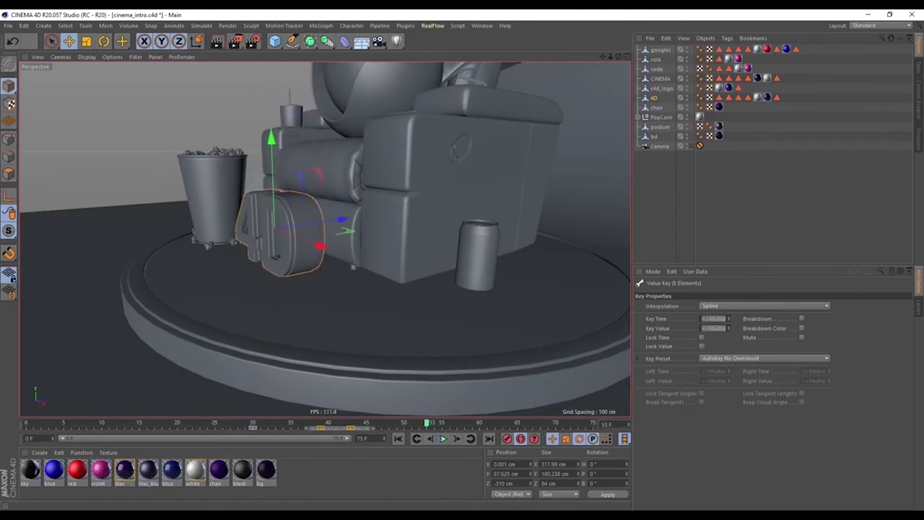
click(359, 427)
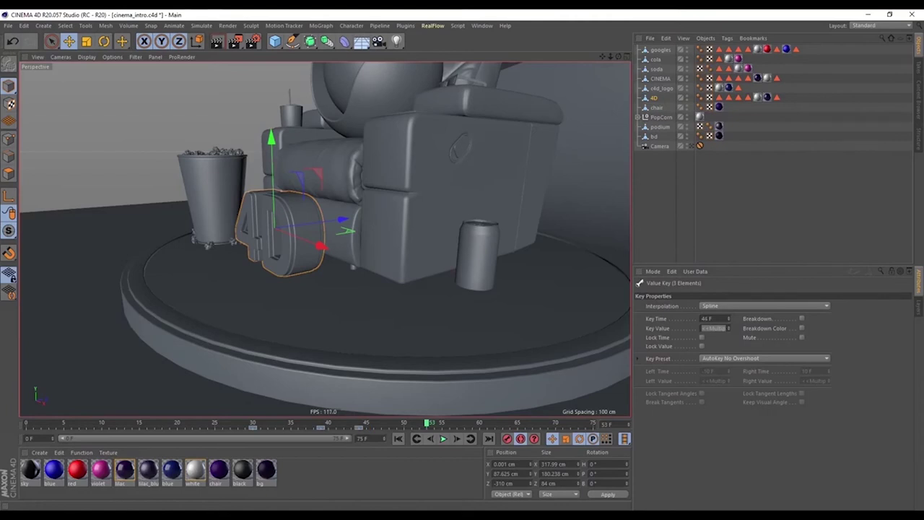
key(F8)
key(F8)
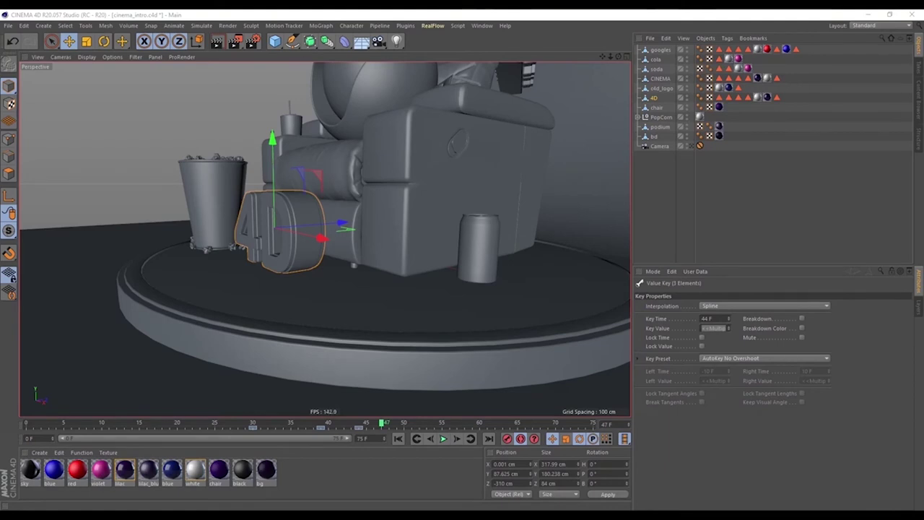
Adjust the 4D logo's height on Y around frames 47–49
alt+drag(238, 246, 274, 250)
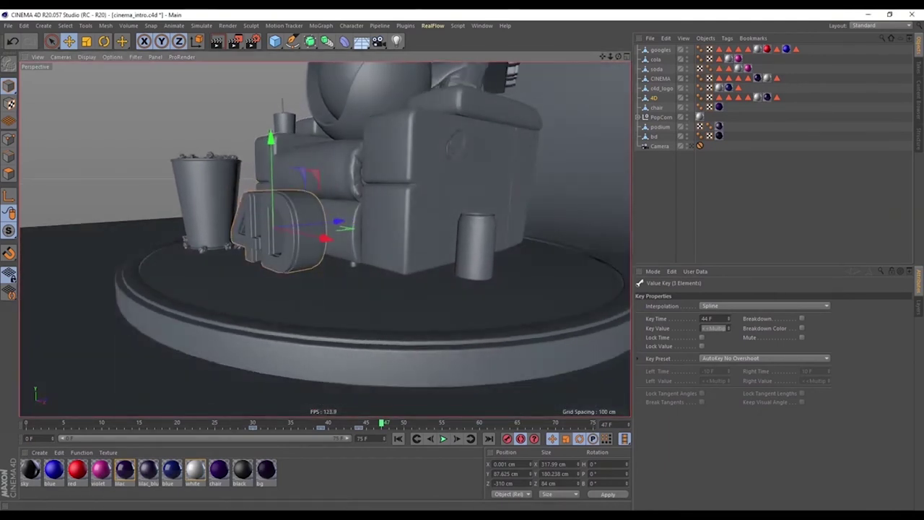
key(f)
key(f)
key(f)
key(g)
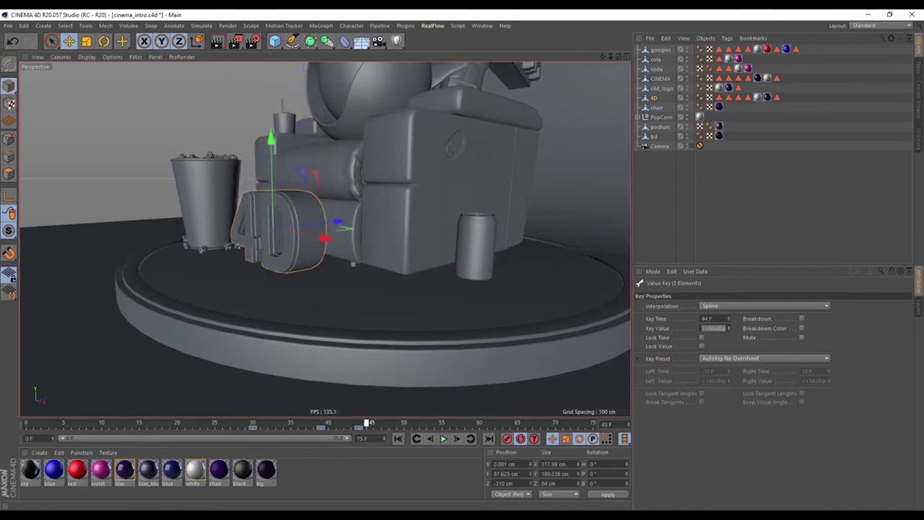
key(g)
key(g)
drag(270, 137, 271, 126)
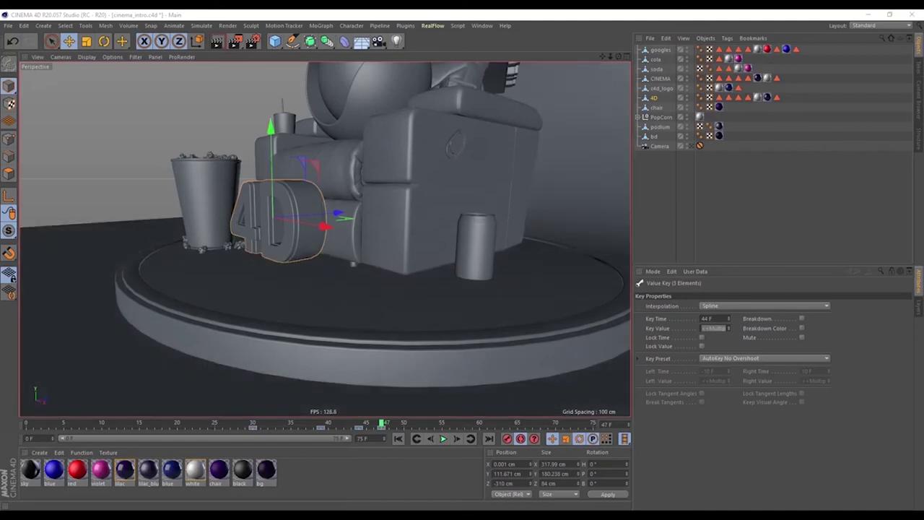
key(g)
key(g)
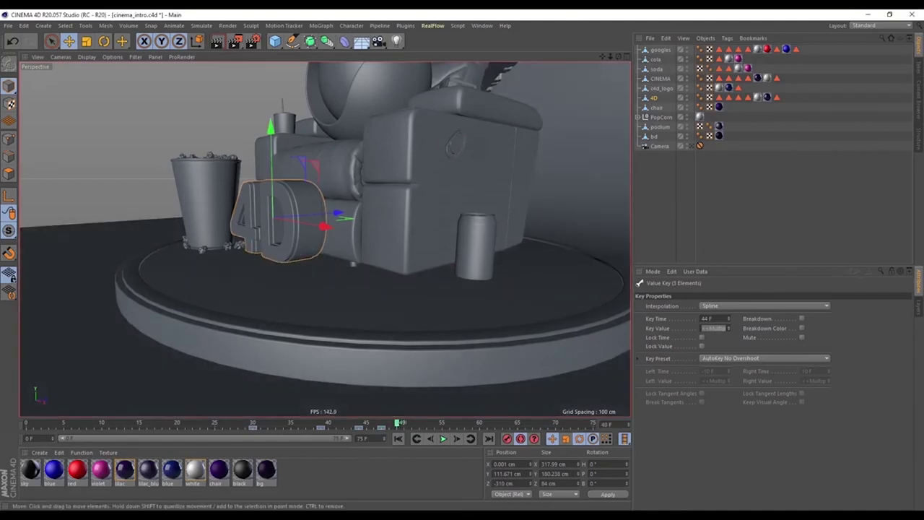
drag(271, 129, 271, 137)
Play back the jump and open a floating Timeline in F-Curve mode
key(ctrl+f)
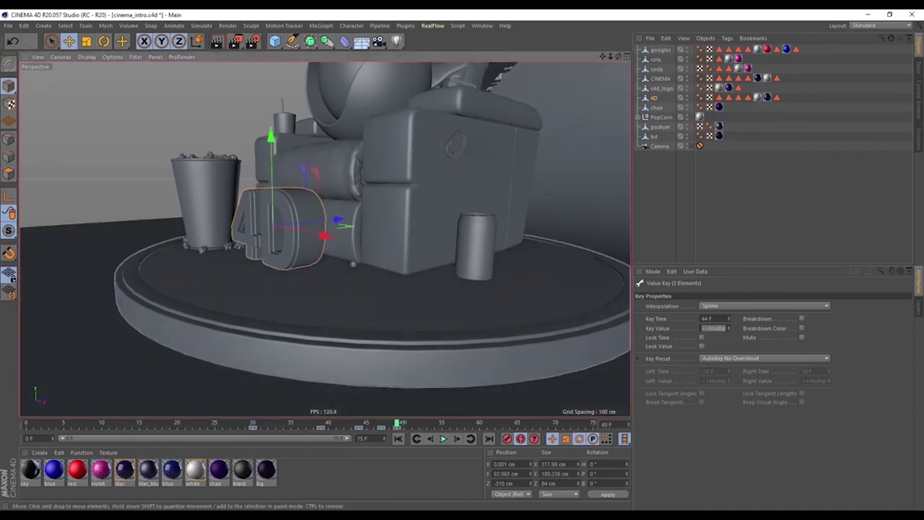
key(ctrl+f)
key(F8)
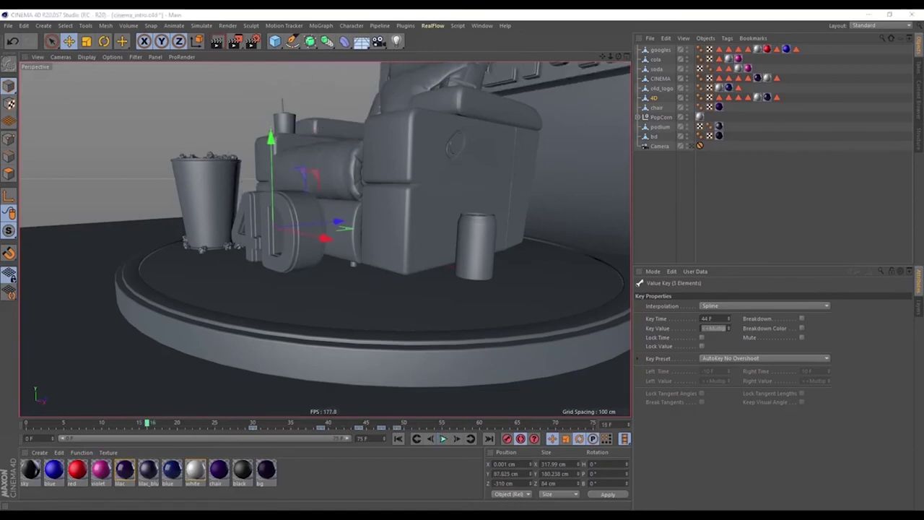
key(F8)
key(F8)
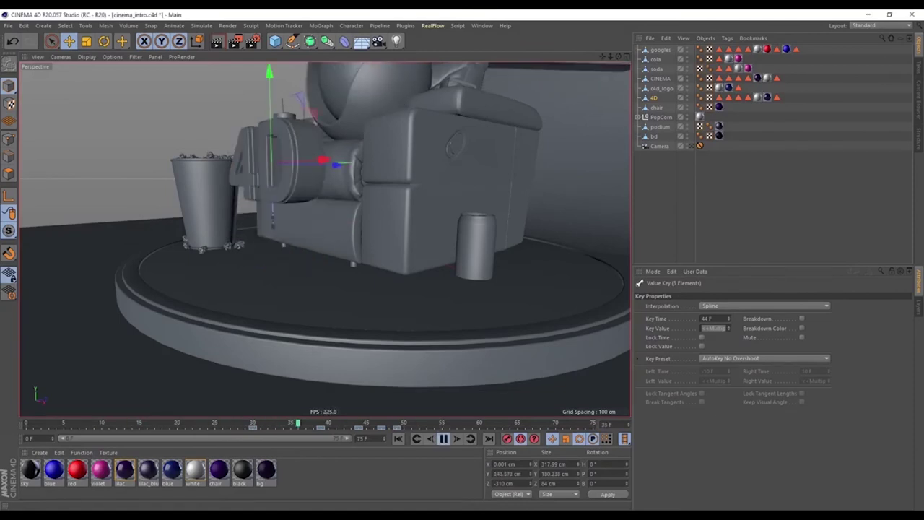
key(F8)
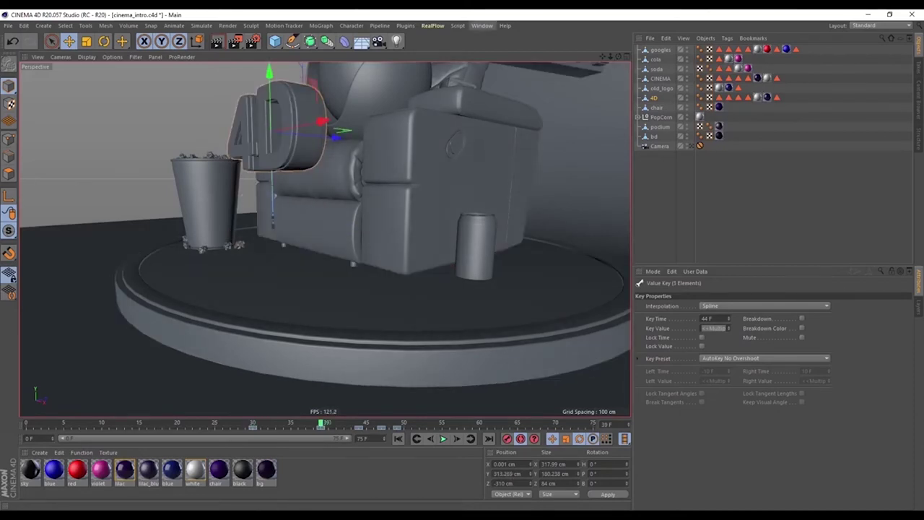
click(482, 25)
click(506, 143)
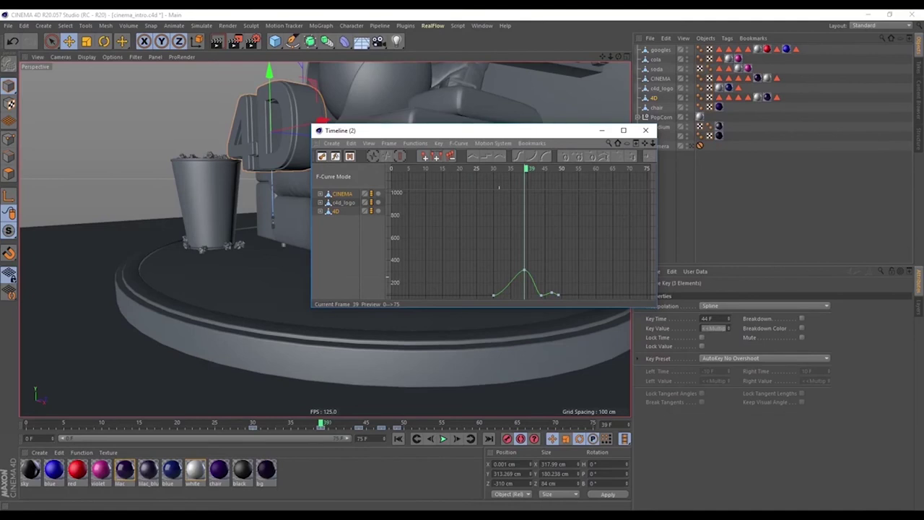
Frame all curves and flatten the frame-39 peak key's tangents to 0 cm, then close the Timeline
drag(509, 254, 545, 288)
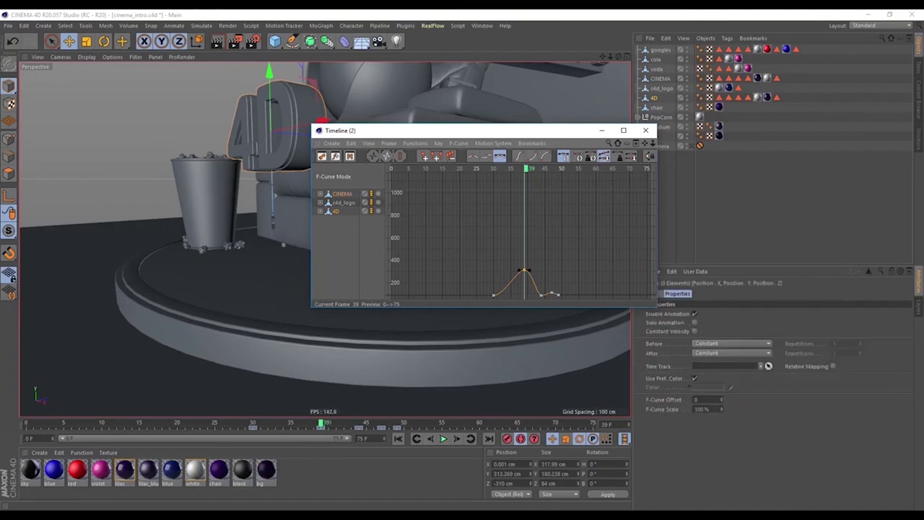
mouse_move(509, 136)
mouse_down()
mouse_move(425, 98)
mouse_move(413, 64)
mouse_move(380, 99)
mouse_up()
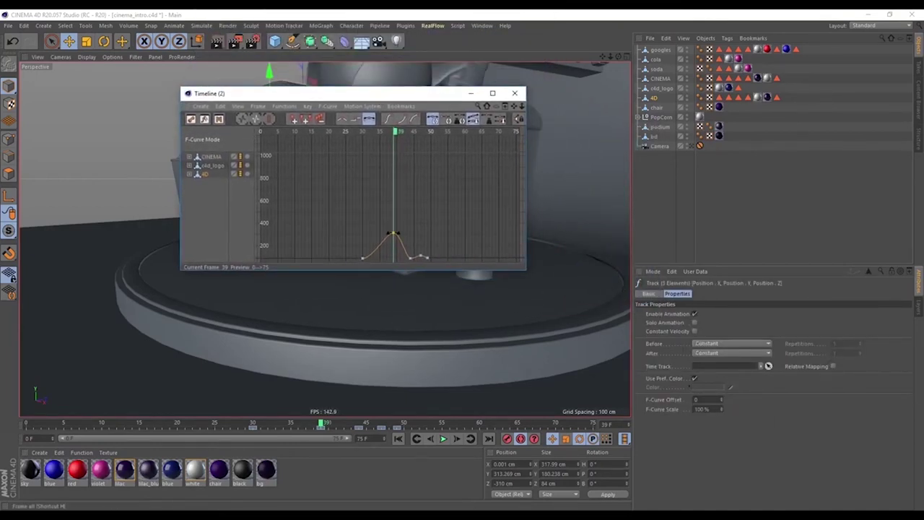
click(242, 119)
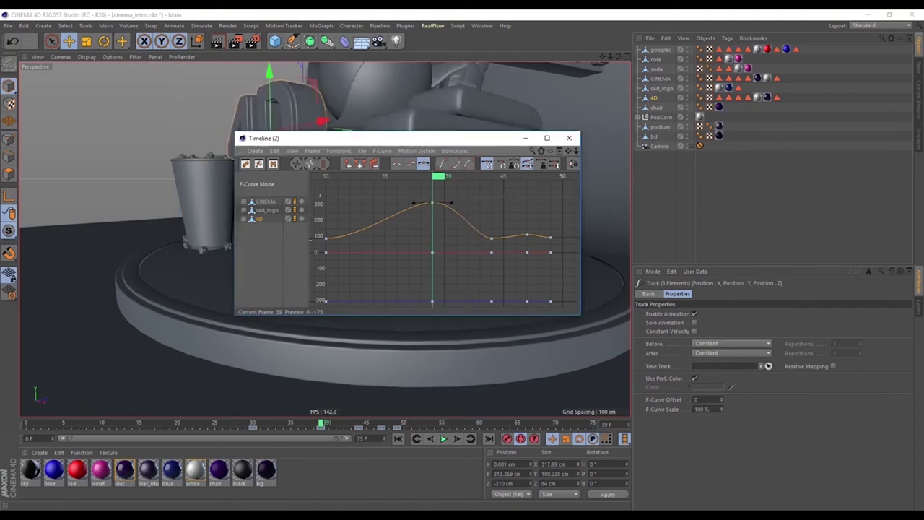
drag(467, 196, 407, 220)
click(491, 238)
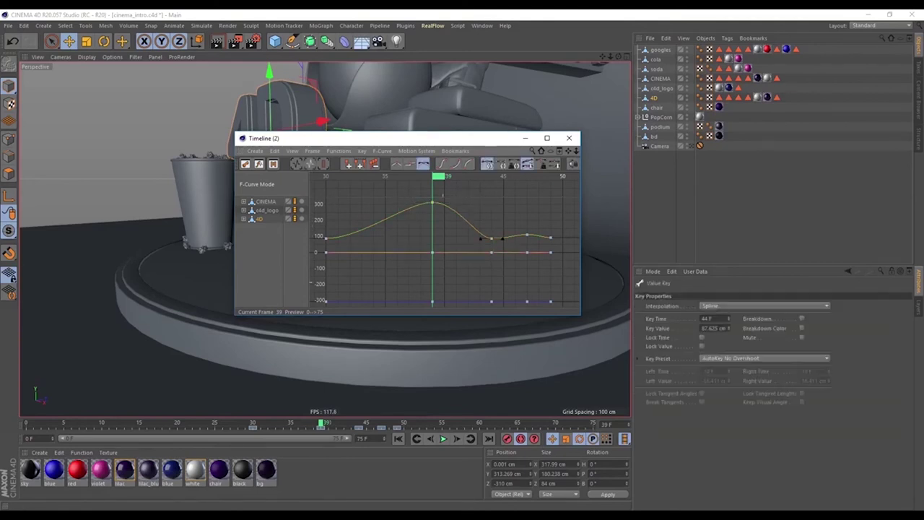
mouse_move(438, 176)
mouse_down()
mouse_move(457, 177)
mouse_move(438, 177)
mouse_move(414, 217)
mouse_move(480, 195)
mouse_up()
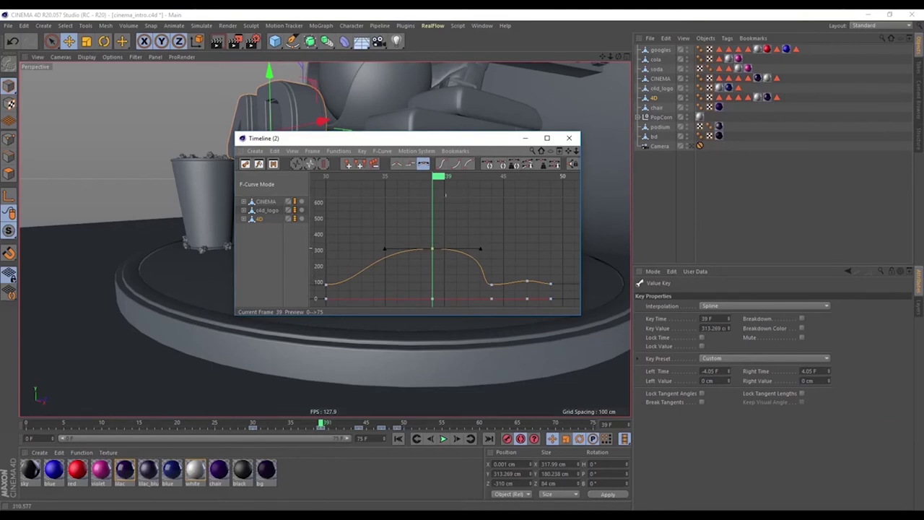
click(569, 138)
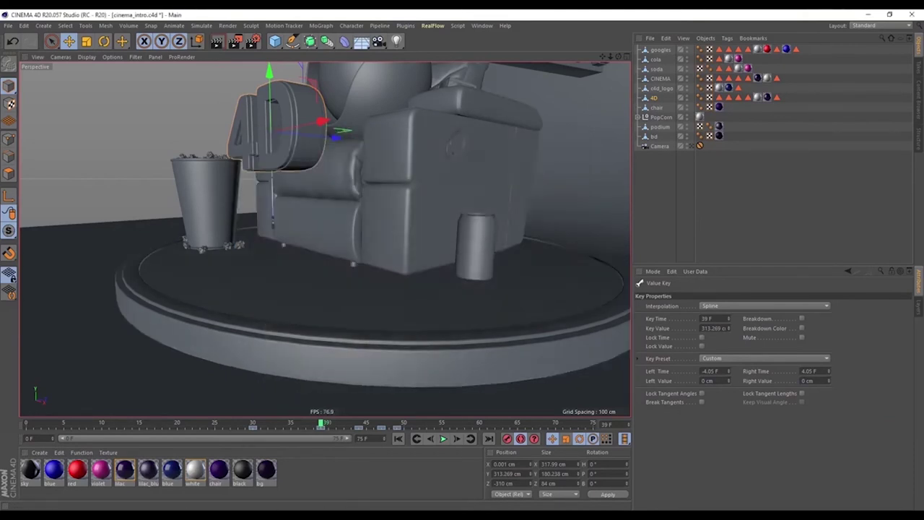
Play the animation with F8 to preview the eased peak, stop it, and orbit around the 4D logo
key(F8)
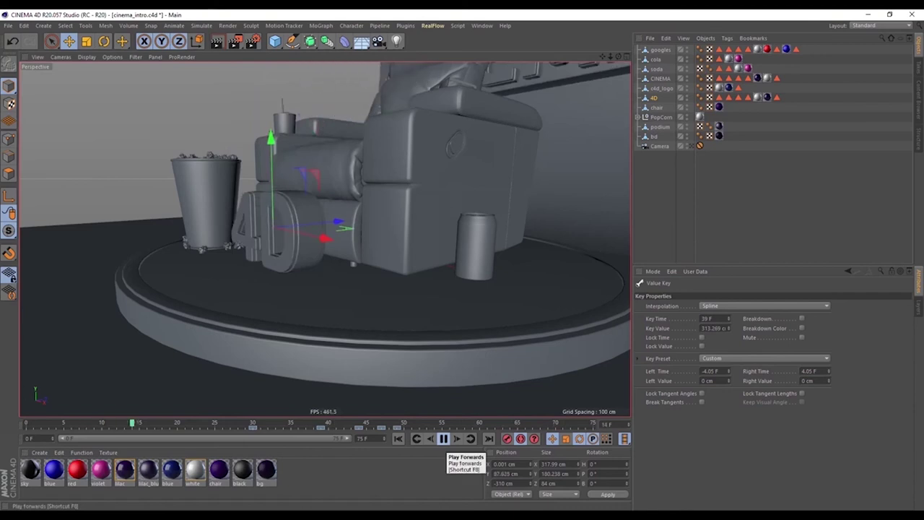
click(443, 438)
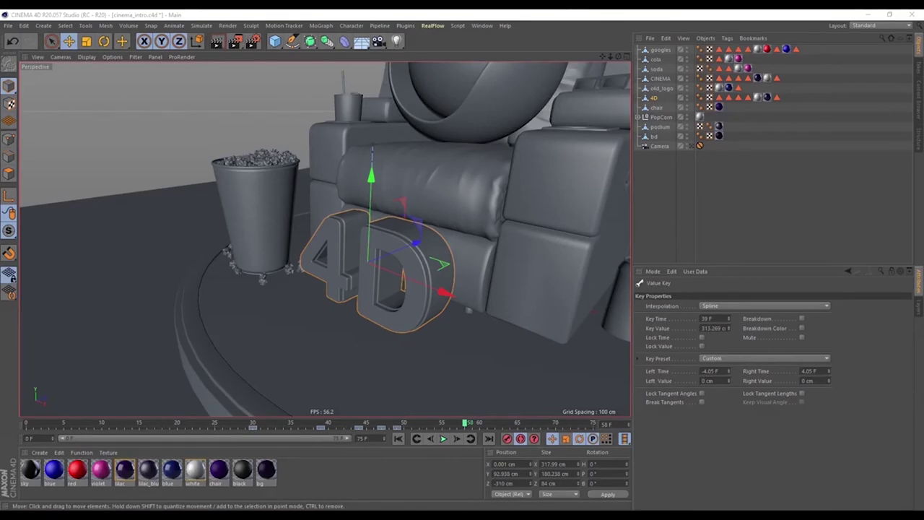
alt+drag(325, 238, 375, 231)
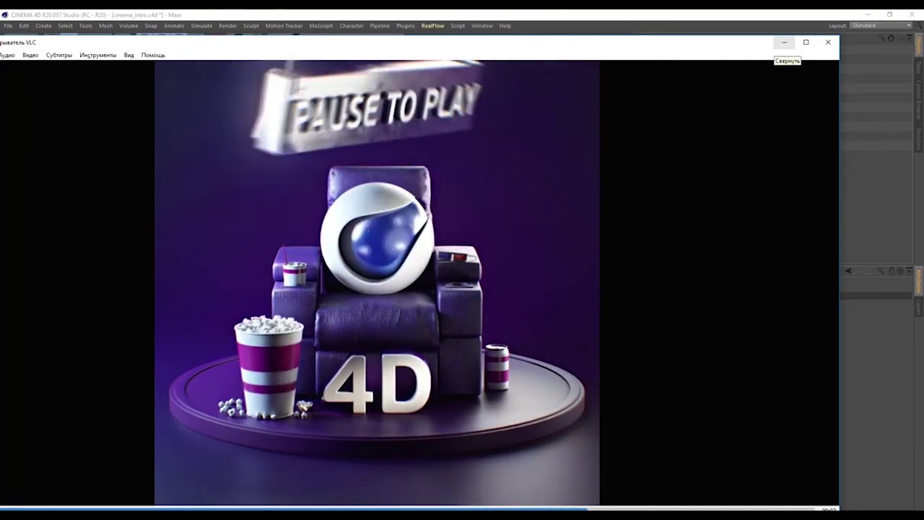
Drag the VLC window down and to the right to uncover the Cinema 4D scene
mouse_move(666, 43)
mouse_down()
mouse_move(685, 83)
mouse_move(708, 262)
mouse_move(745, 62)
mouse_move(700, 224)
mouse_move(742, 105)
mouse_move(742, 59)
mouse_up()
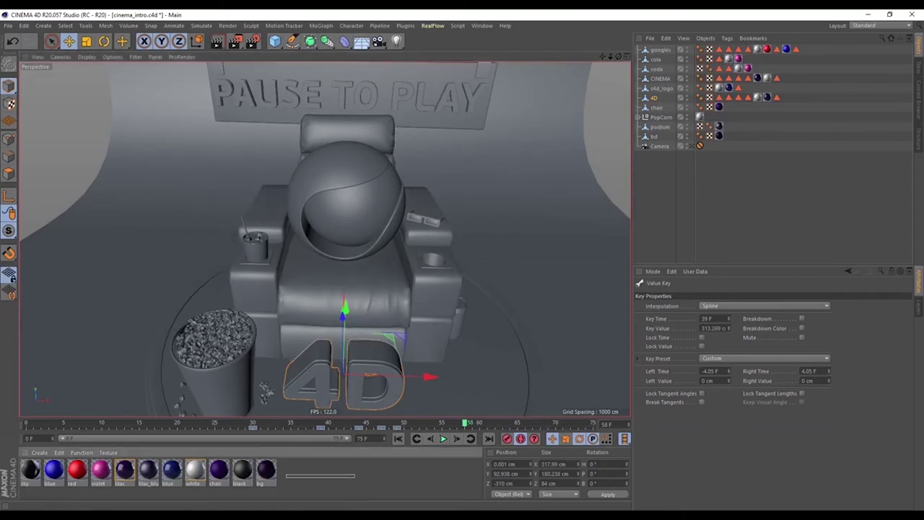
Switch the viewport Options display to Layer Color so the scene's colours and materials show
key(ctrl+a)
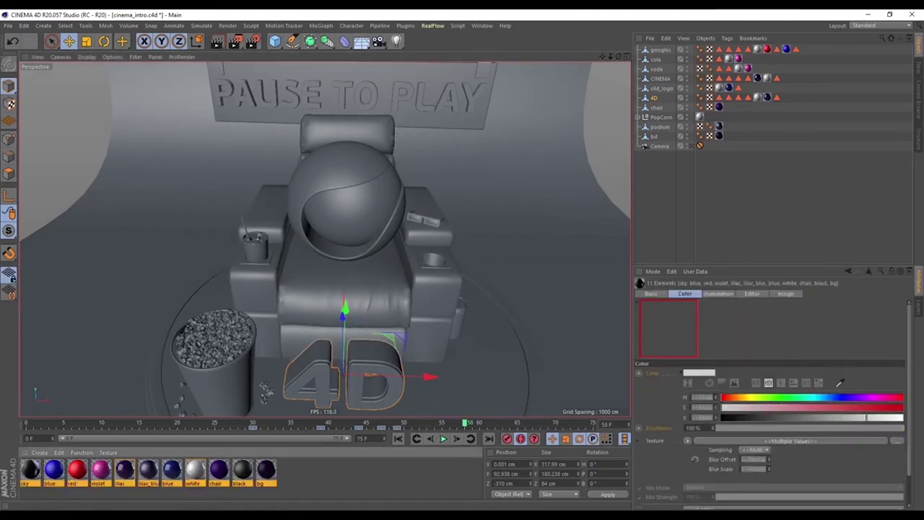
key(ctrl+shift+a)
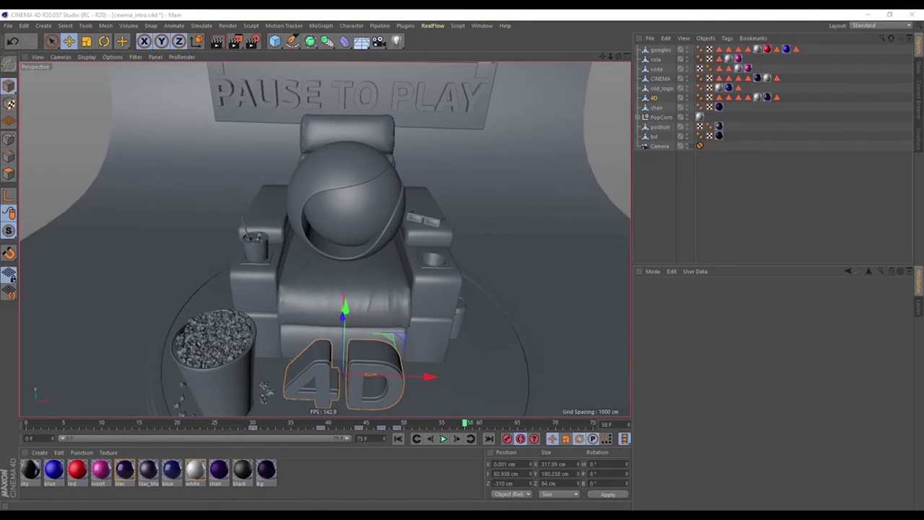
click(112, 57)
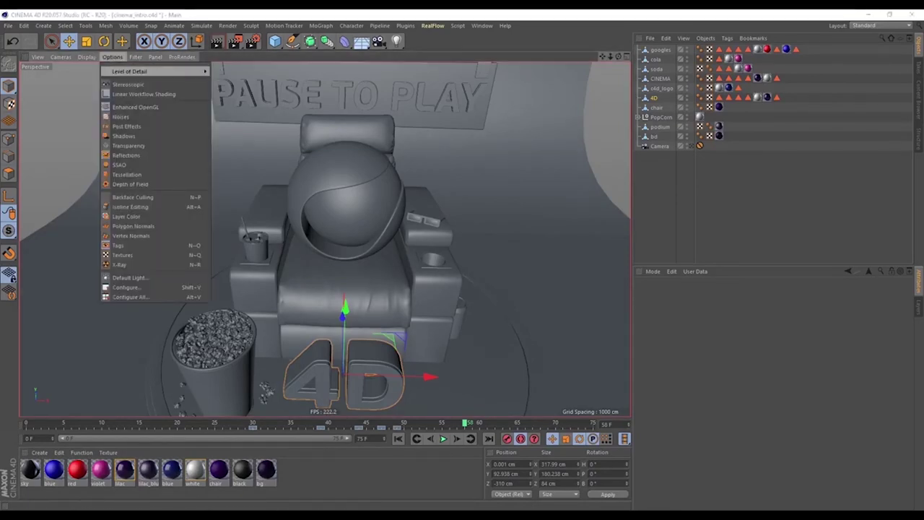
click(111, 57)
click(112, 57)
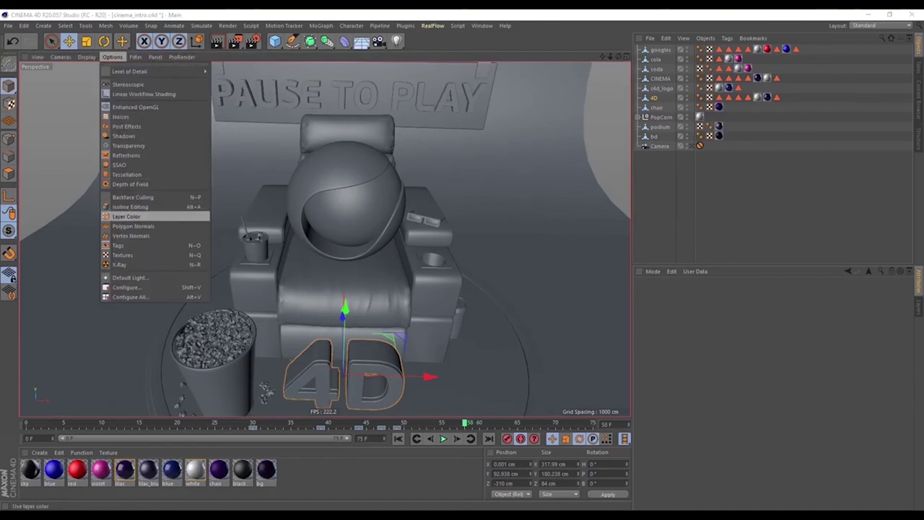
click(123, 254)
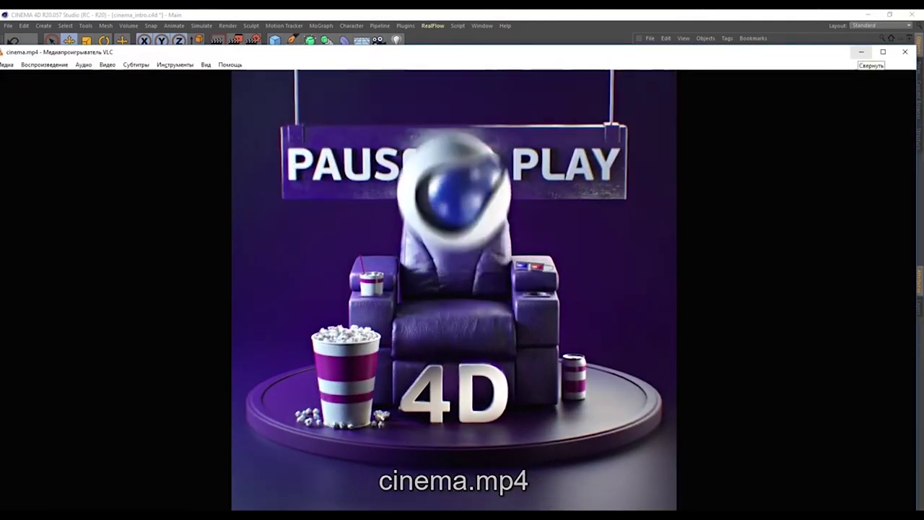
Minimize VLC and reframe the chair and sign in the viewport
click(861, 52)
alt+drag(320, 276, 319, 275)
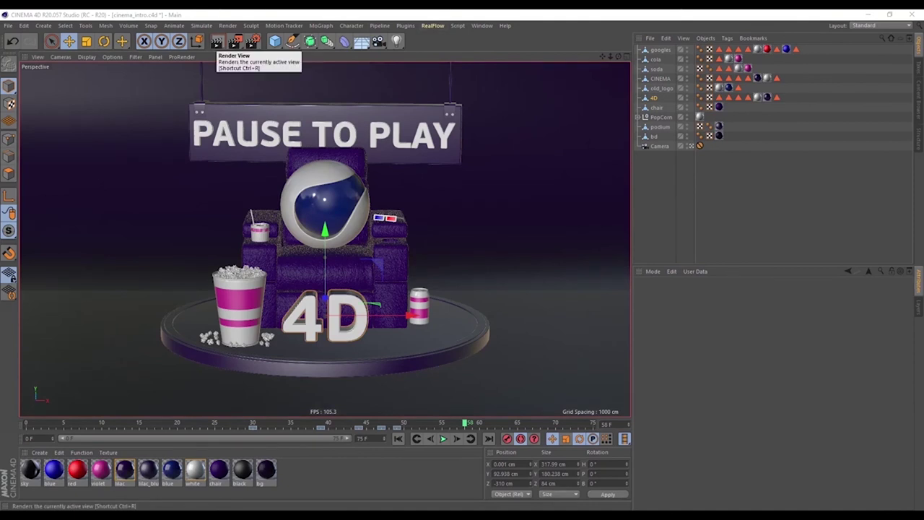
Render the scene in the viewport and Picture Viewer, close the viewer, and open Render Settings
click(217, 42)
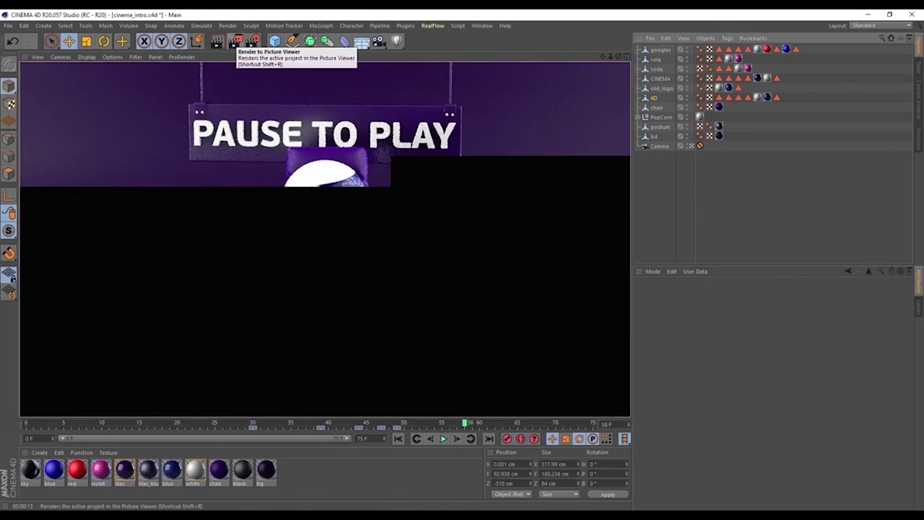
click(235, 43)
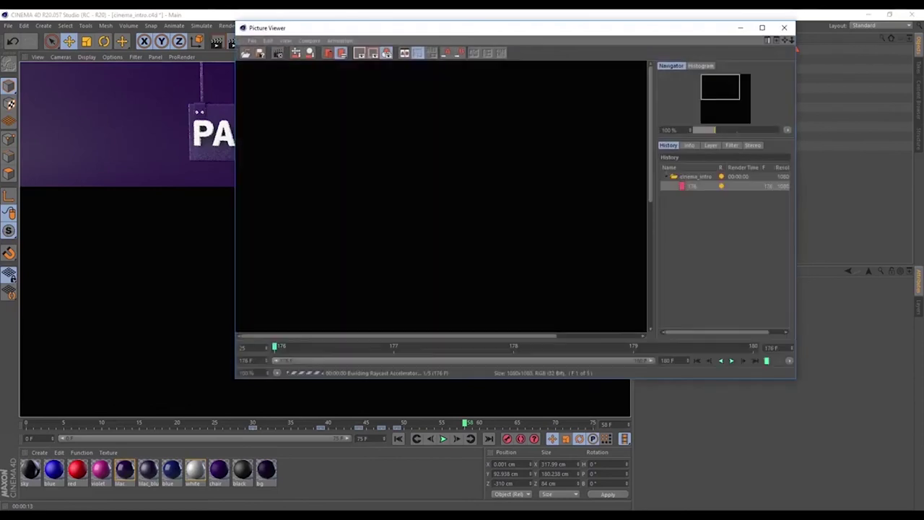
drag(476, 31, 365, 53)
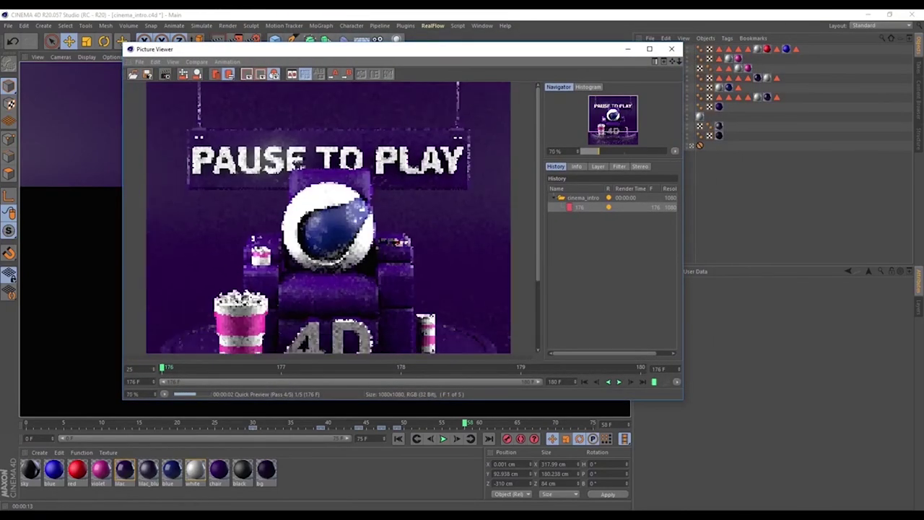
scroll(328, 216, up, 1)
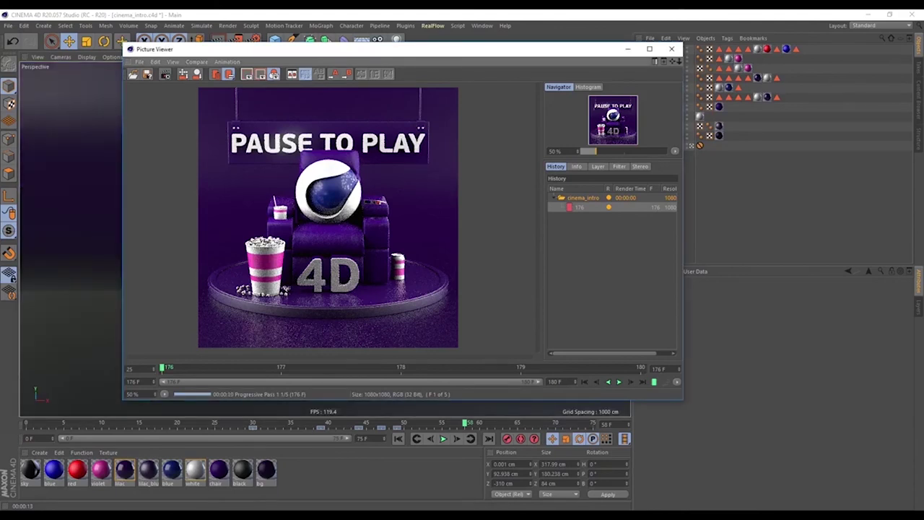
click(672, 49)
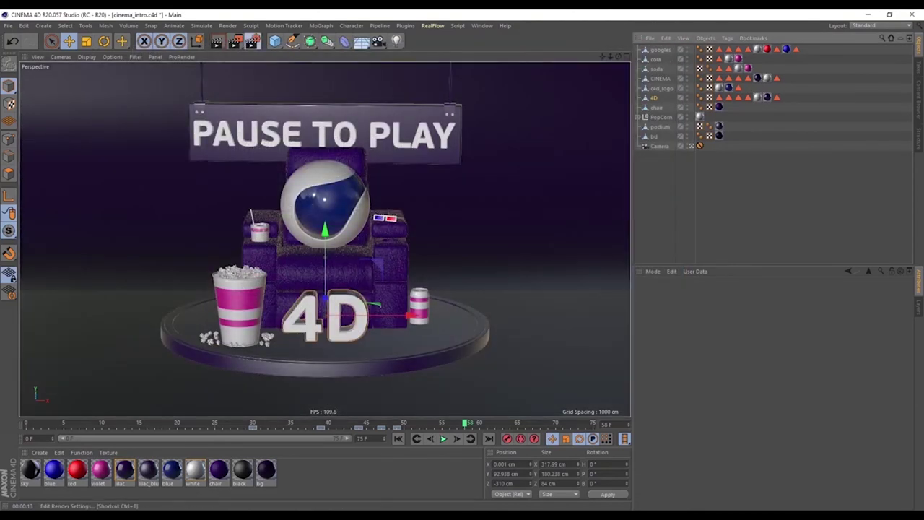
click(252, 41)
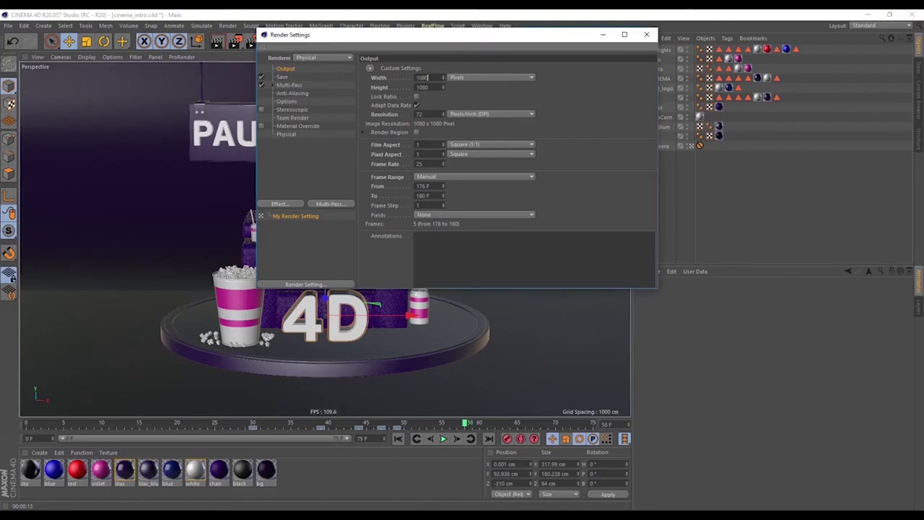
Keep output height 1080 and set a Manual frame range from 10 to 33
click(422, 87)
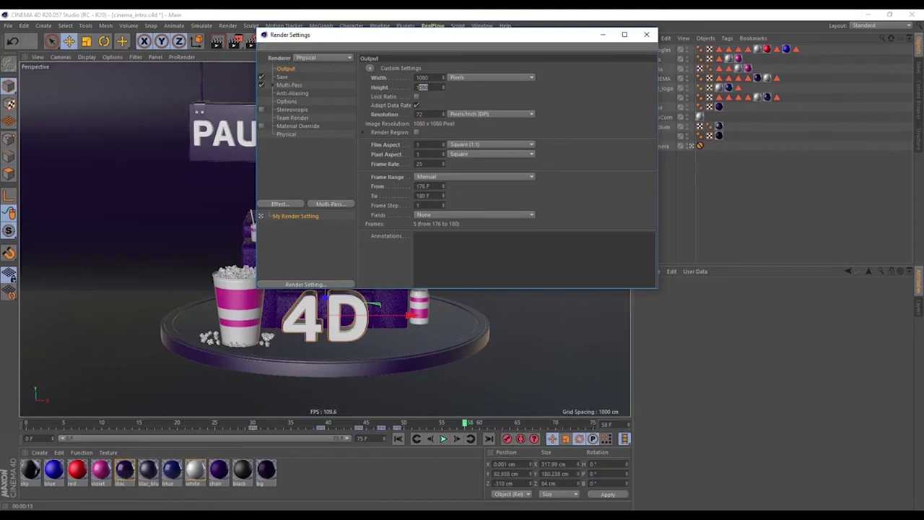
key(Return)
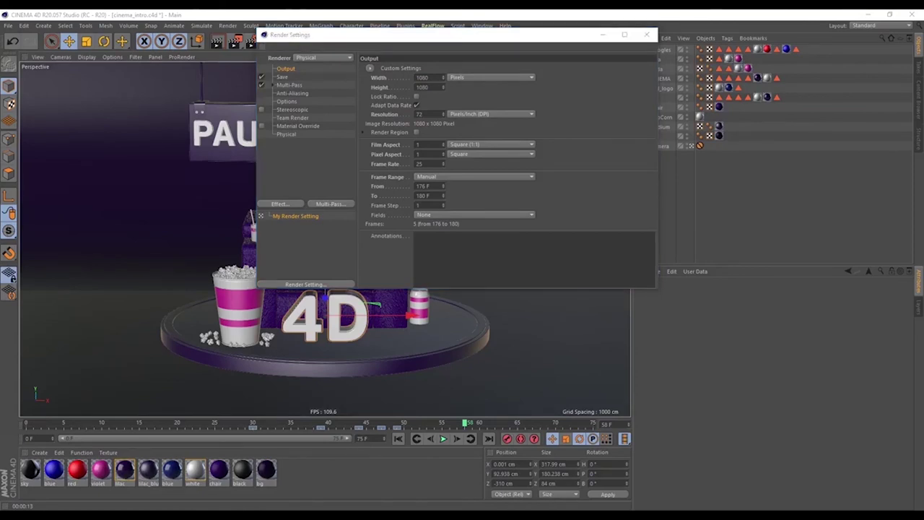
click(474, 177)
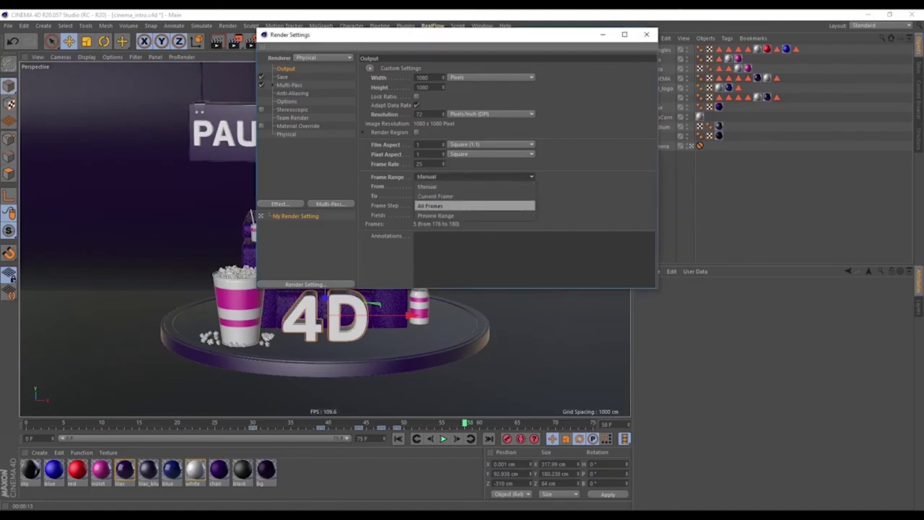
click(447, 206)
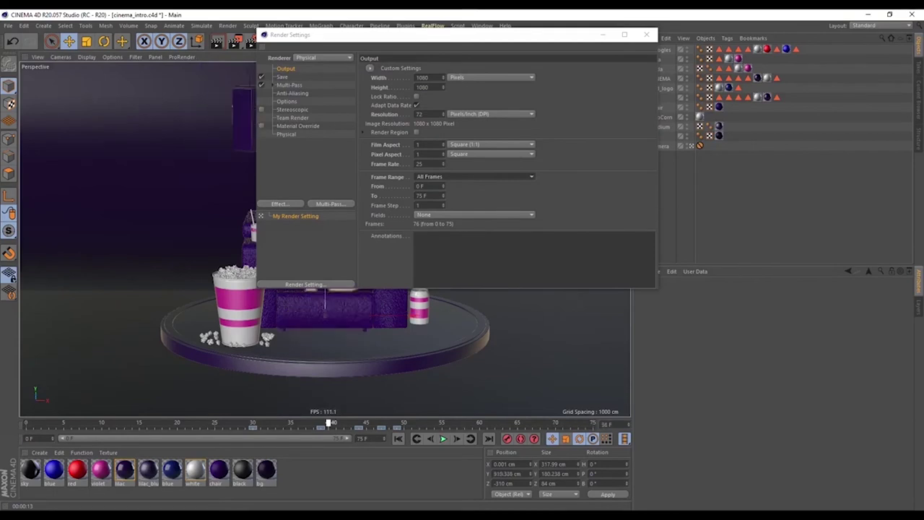
click(475, 176)
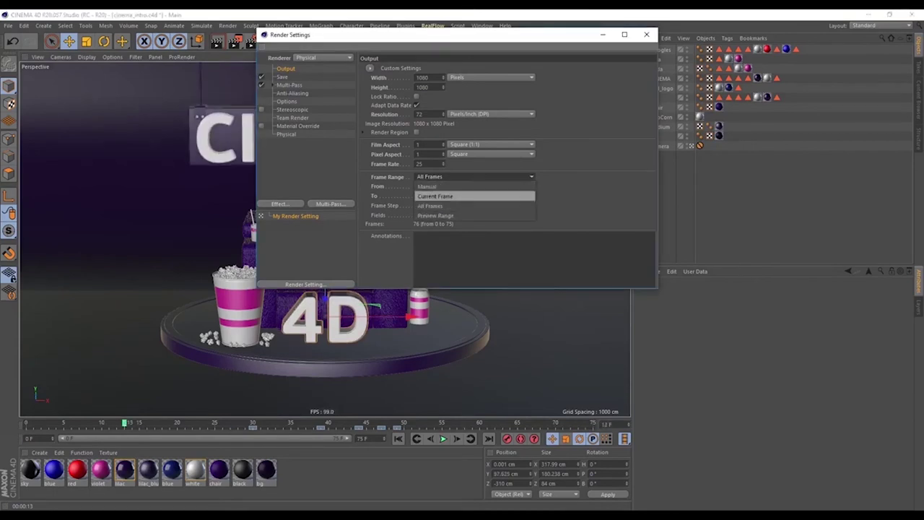
click(433, 182)
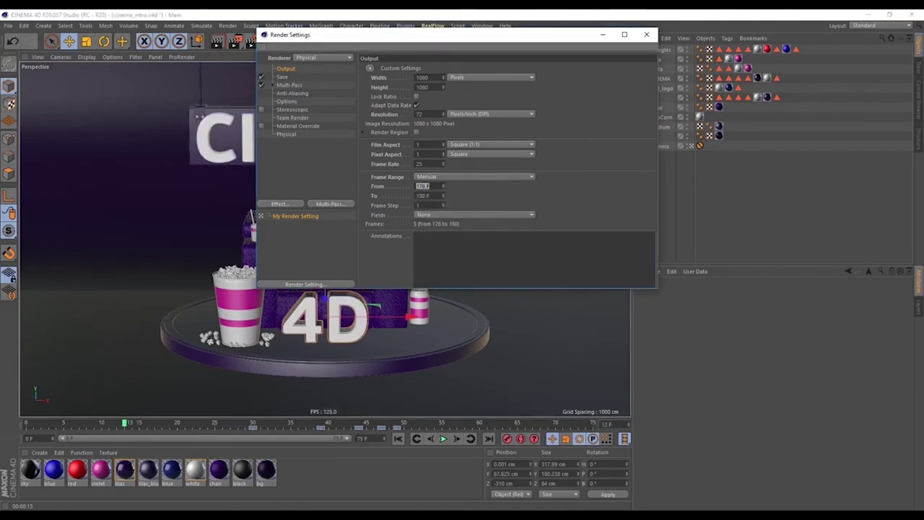
text(10)
key(Tab)
text(33)
key(Return)
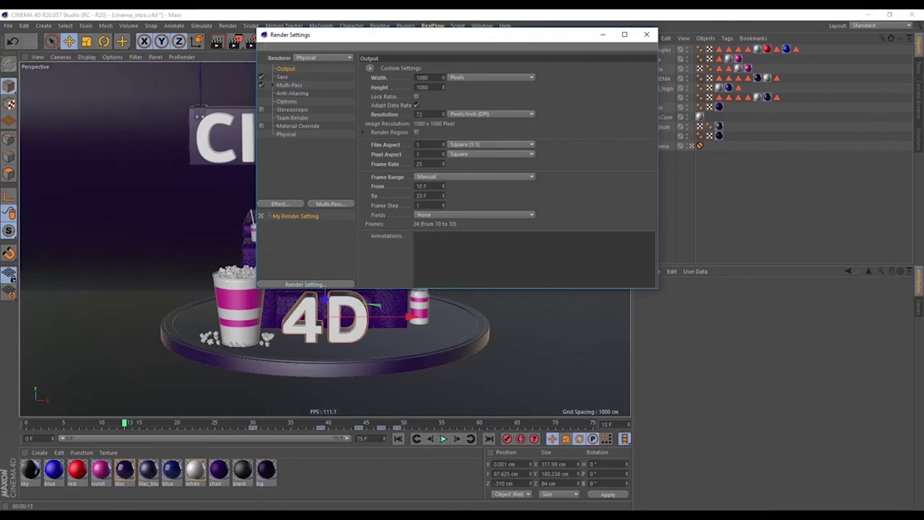
click(282, 77)
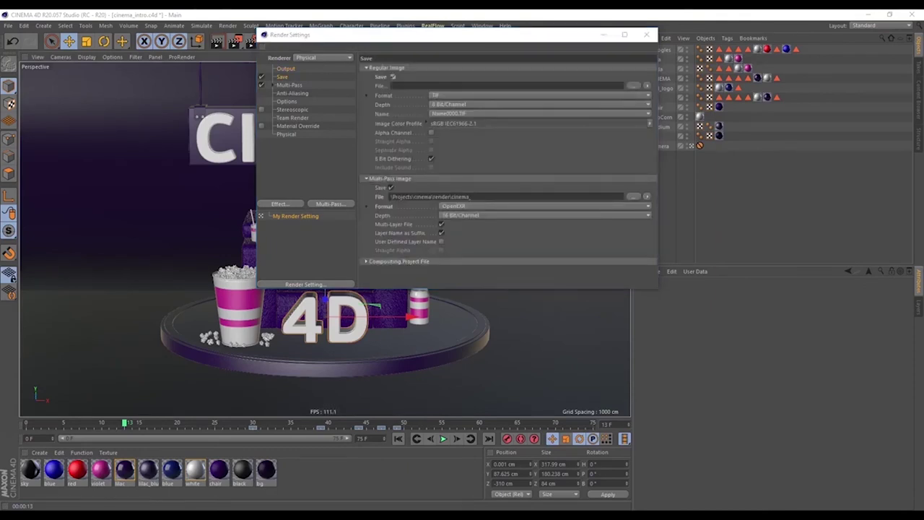
Open the save-location browser and cancel it without choosing a path
click(633, 197)
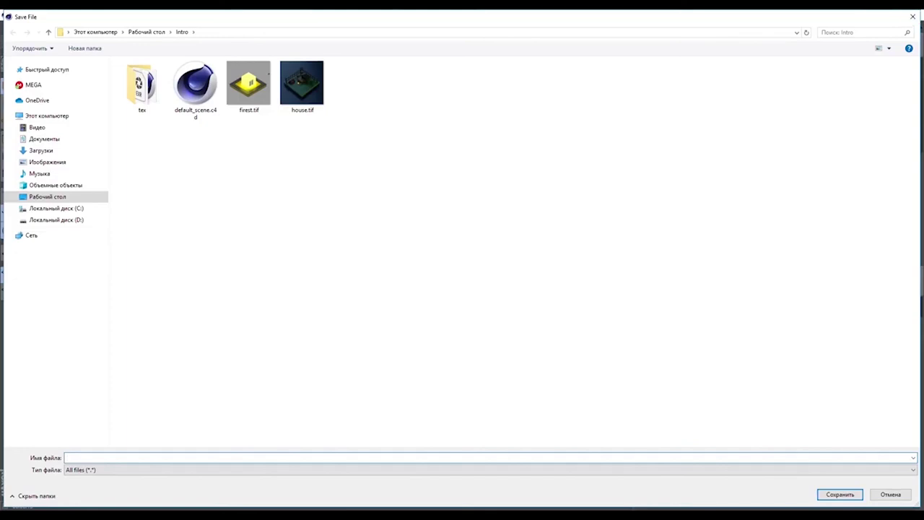
text(dfff)
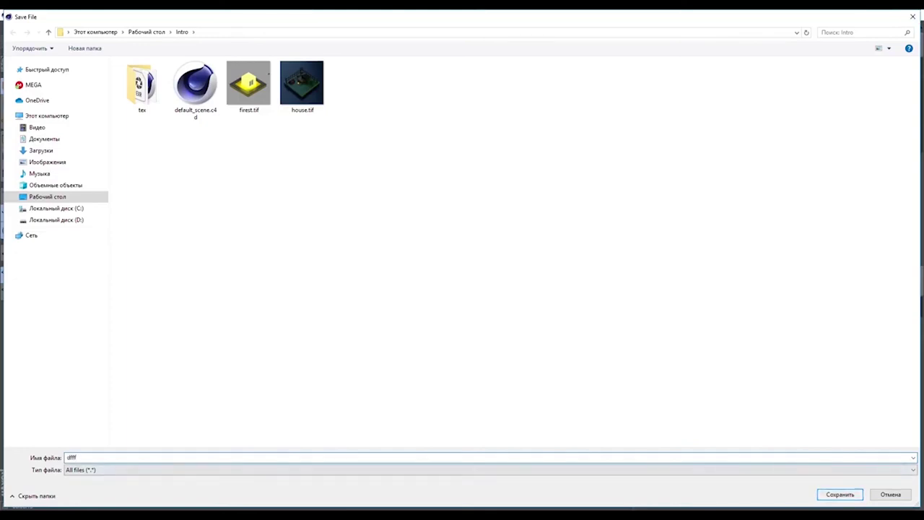
click(890, 494)
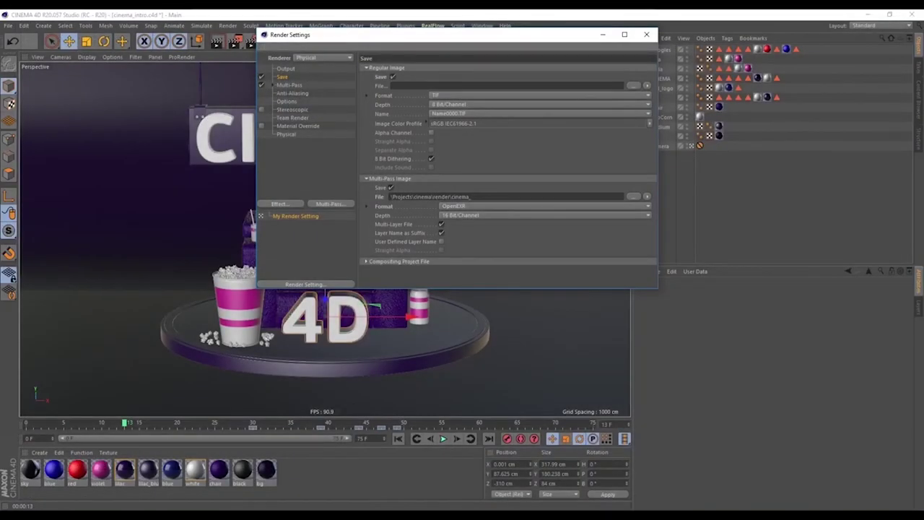
Set the Regular Image format to MP4 and return to the Output page
click(505, 95)
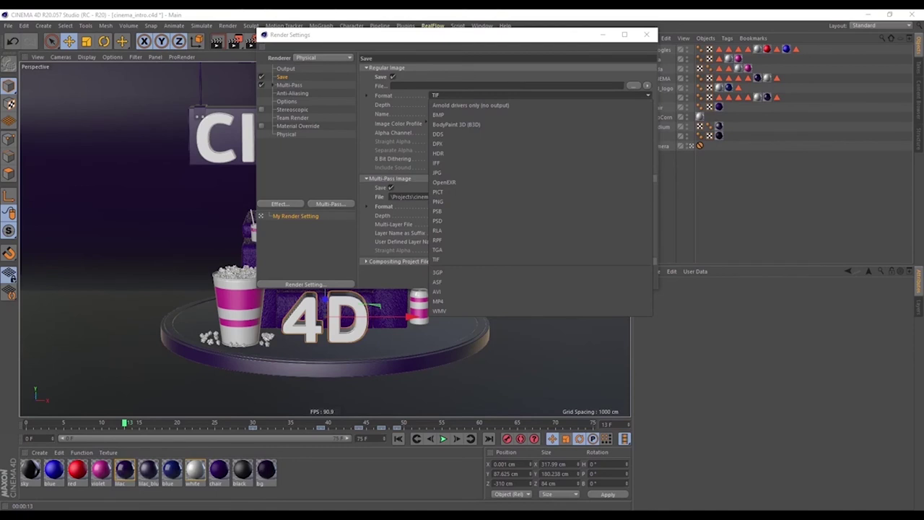
click(541, 95)
click(541, 94)
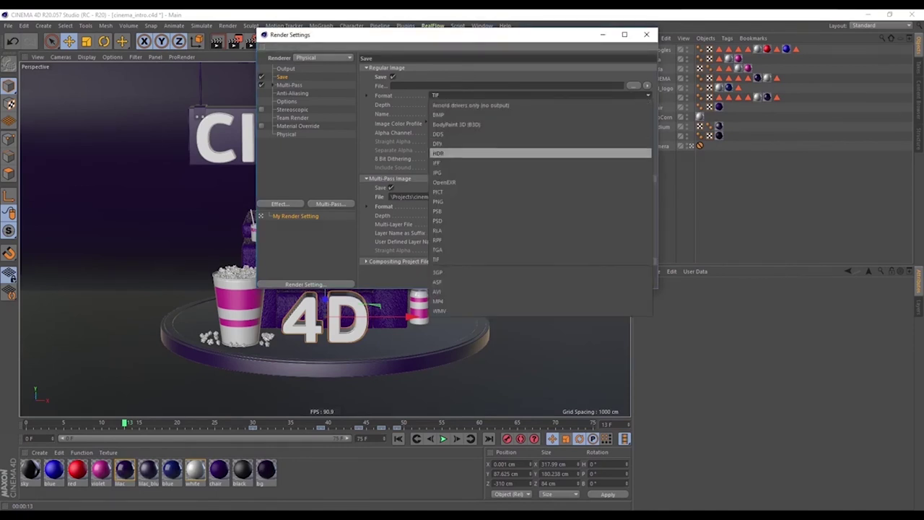
click(448, 301)
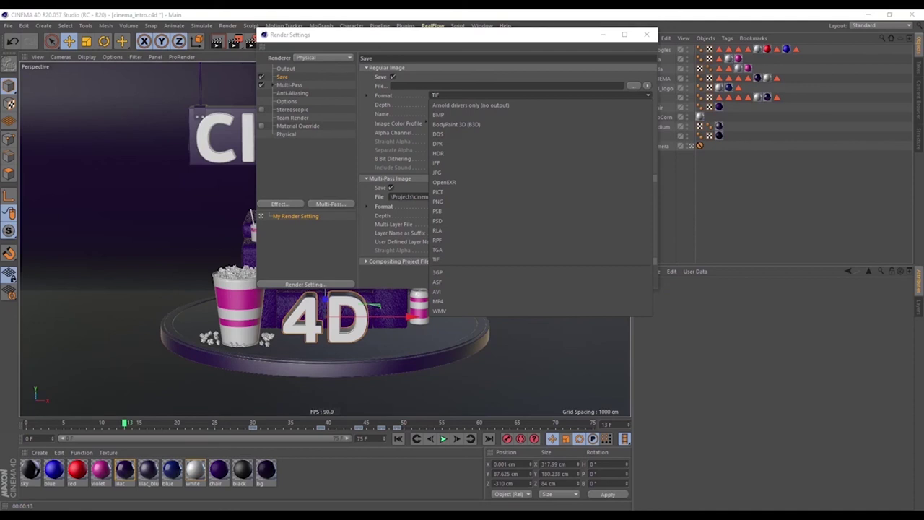
key(Escape)
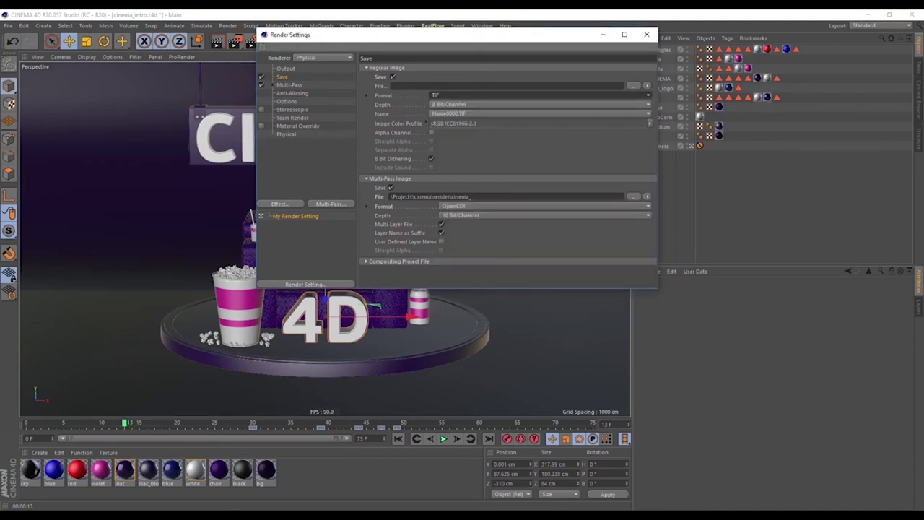
click(542, 95)
click(541, 301)
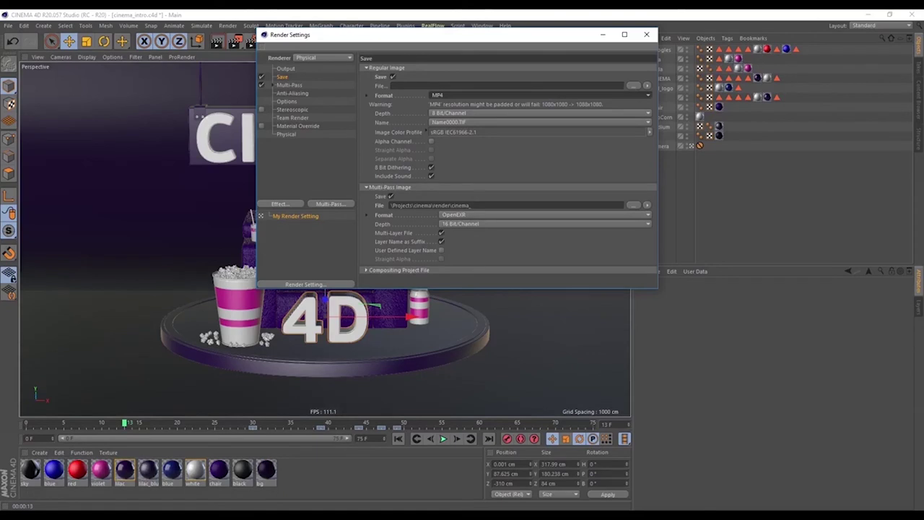
click(286, 67)
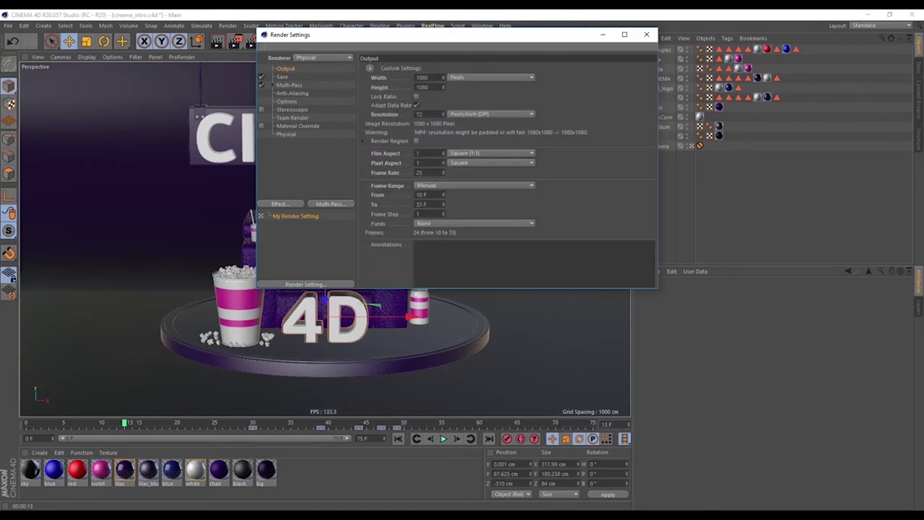
Close Render Settings and render frames 10–33 to the Picture Viewer
click(646, 34)
click(234, 41)
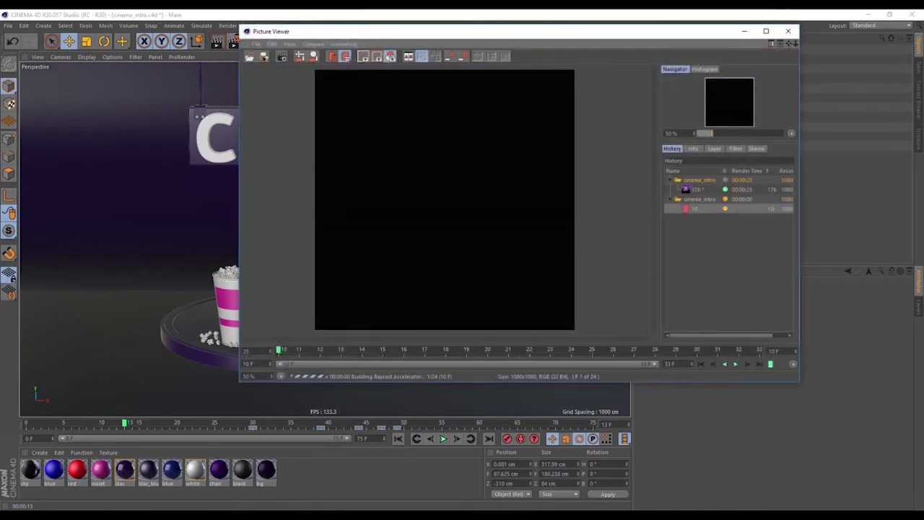